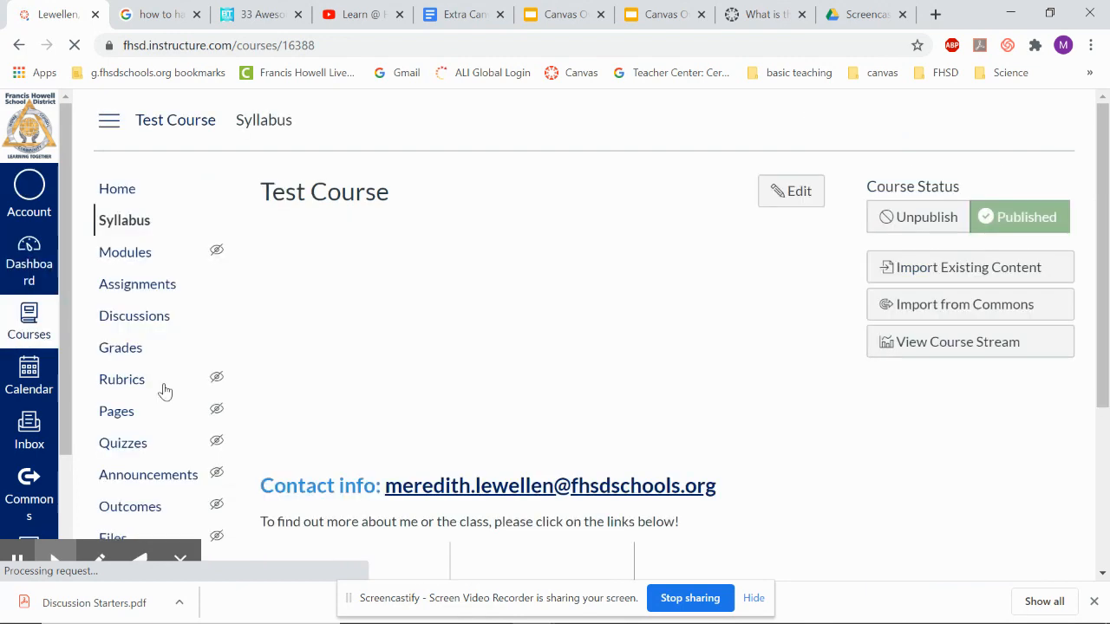
# Add a new assignment named 'practice assignment for video' to the Unit 2 module.
pyautogui.click(145, 293)
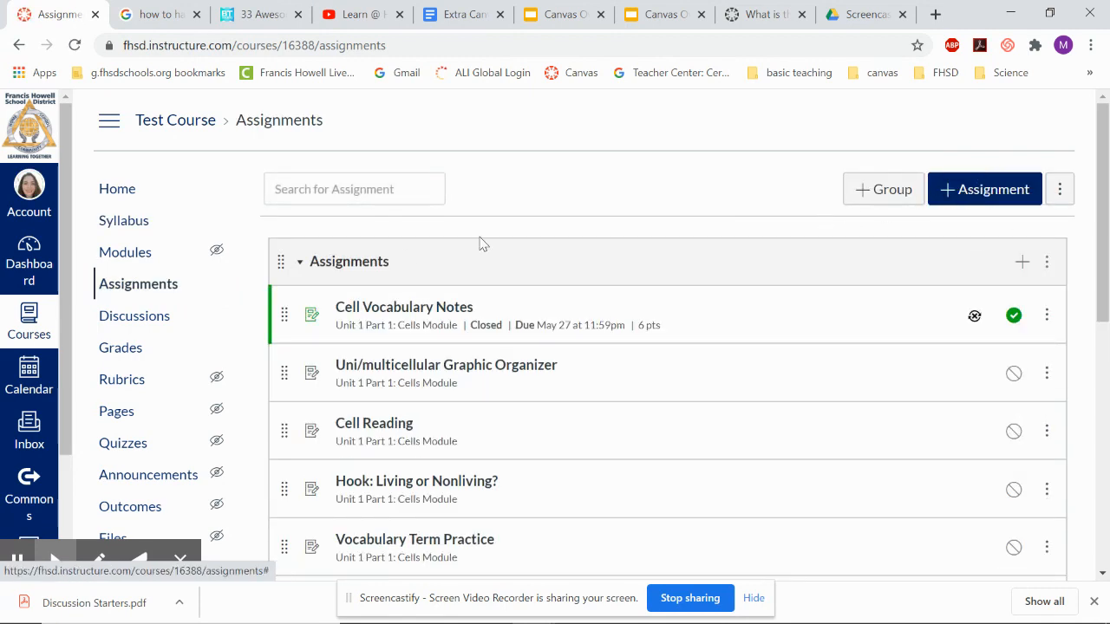
pyautogui.click(126, 252)
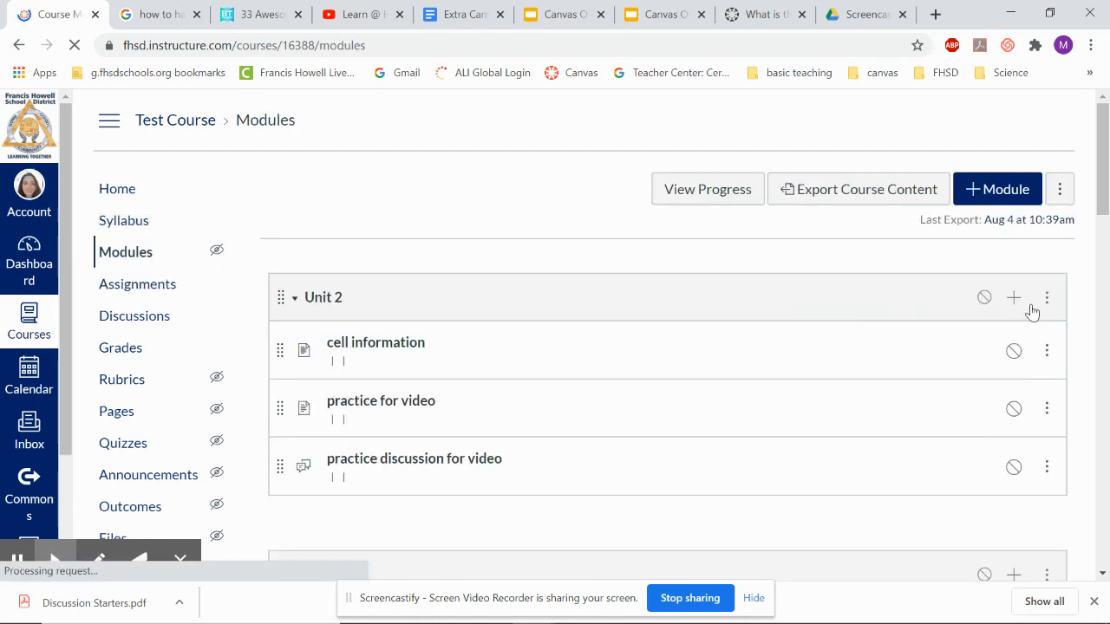
pyautogui.click(1015, 298)
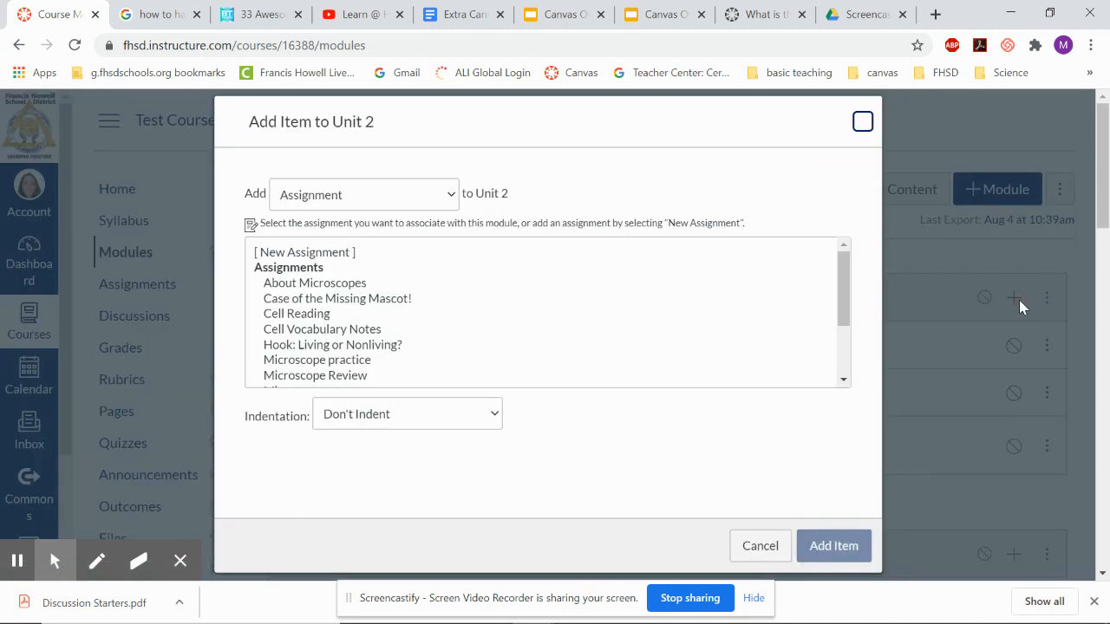
pyautogui.click(340, 251)
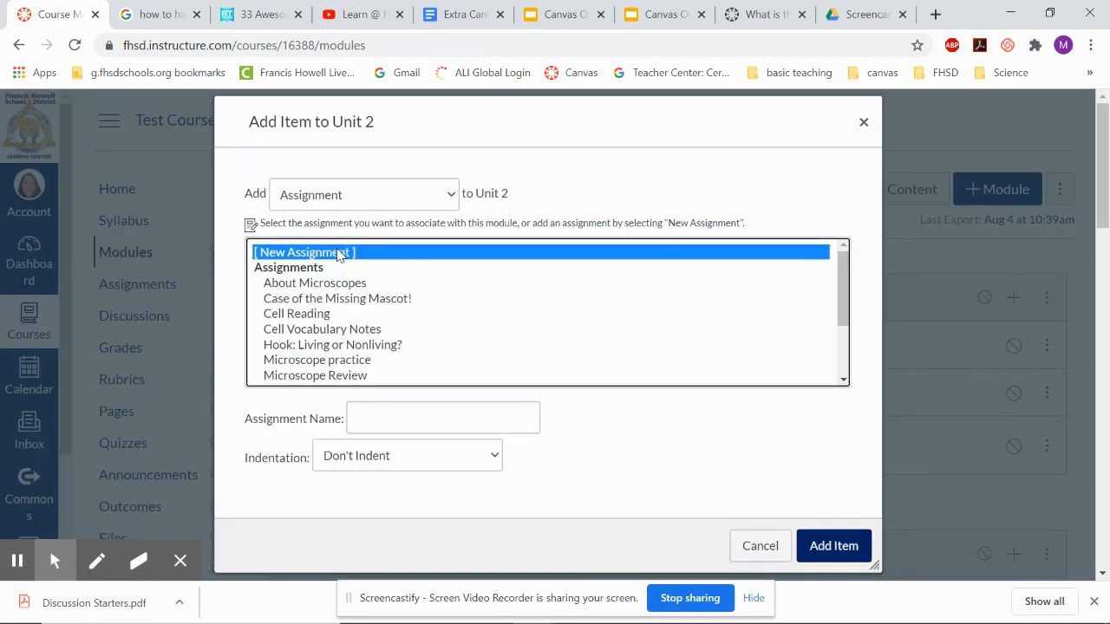
pyautogui.click(473, 417)
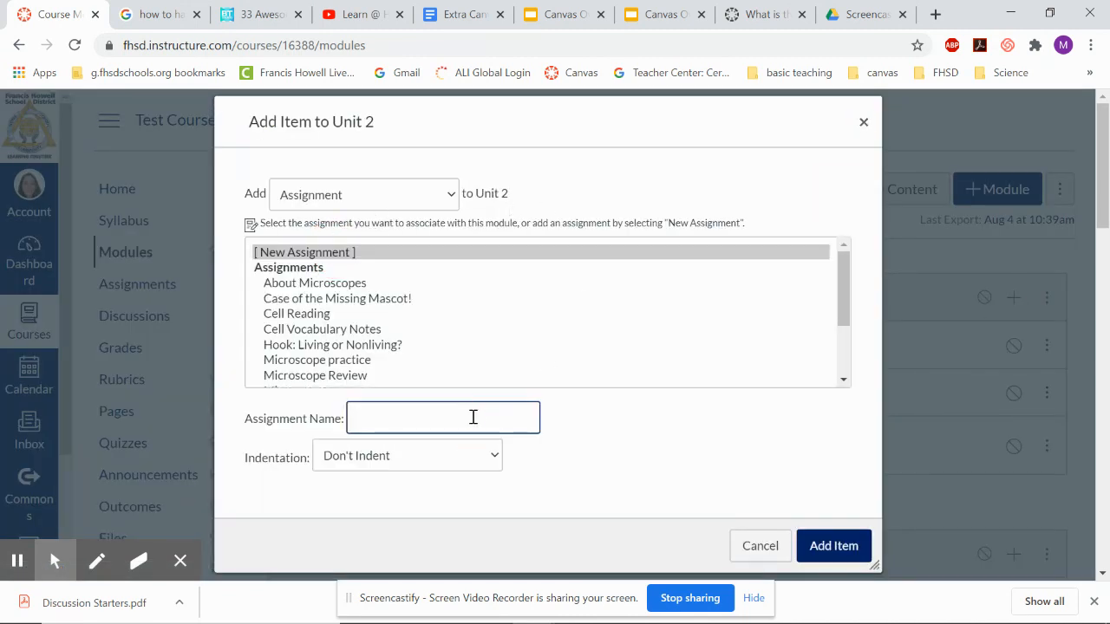
pyautogui.write('practice assignment for video')
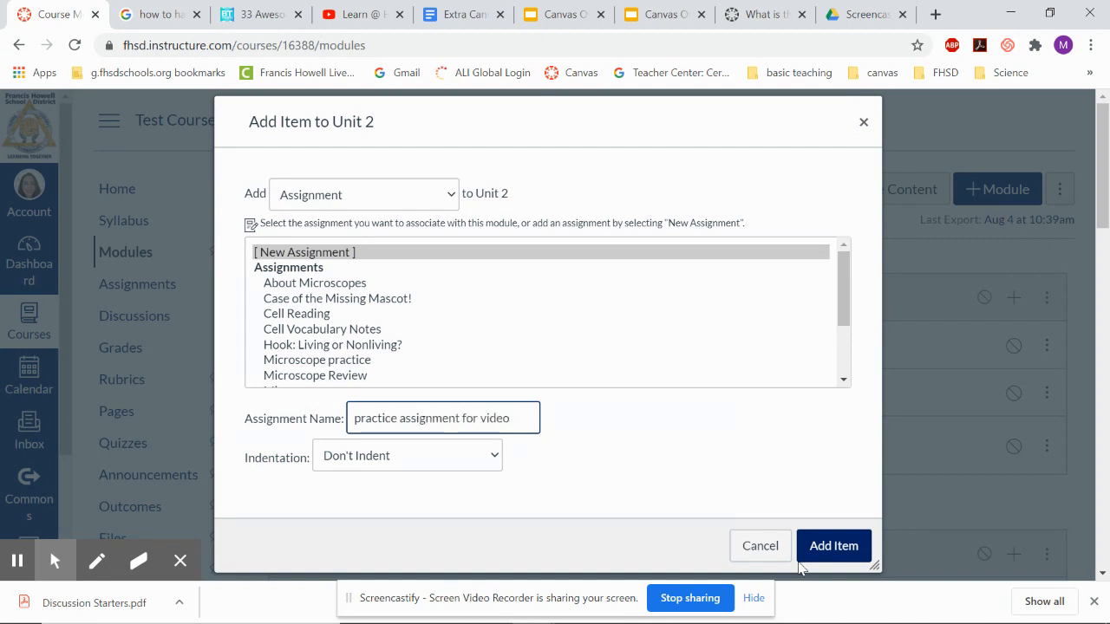
pyautogui.click(828, 545)
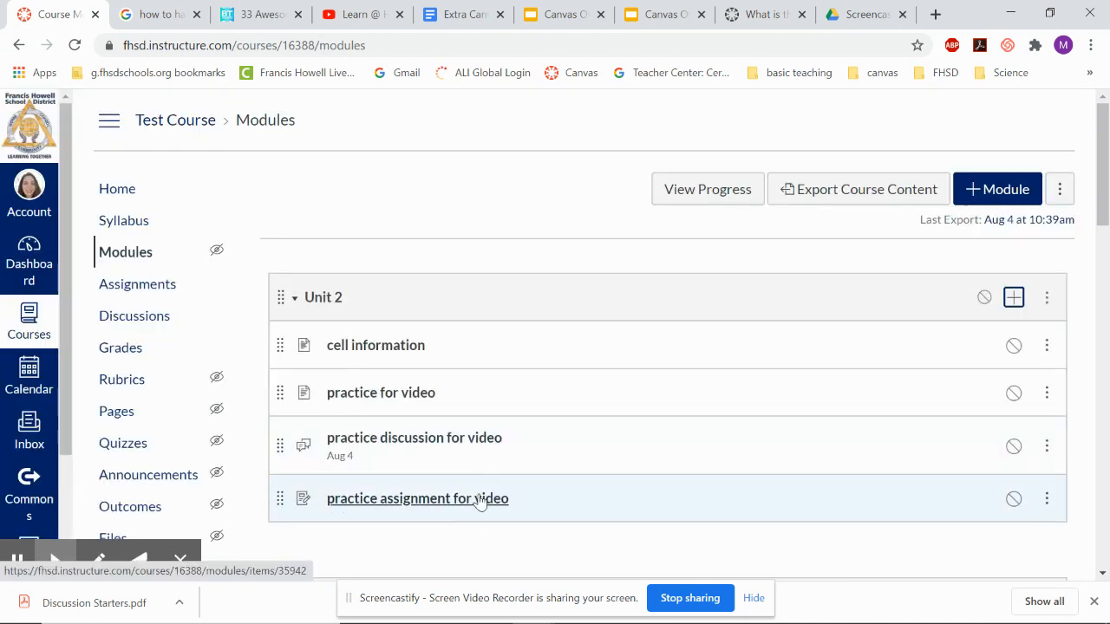
# Open the new assignment for editing and write the description 'This assignment is over the smallest living things and their anatomy.'.
pyautogui.click(480, 501)
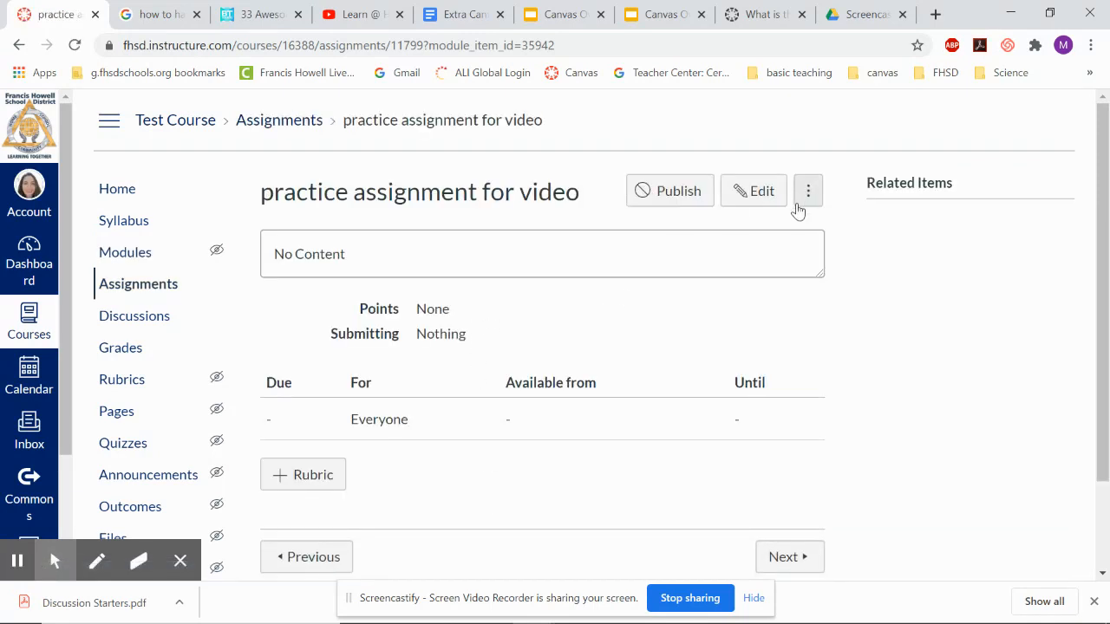
pyautogui.click(767, 196)
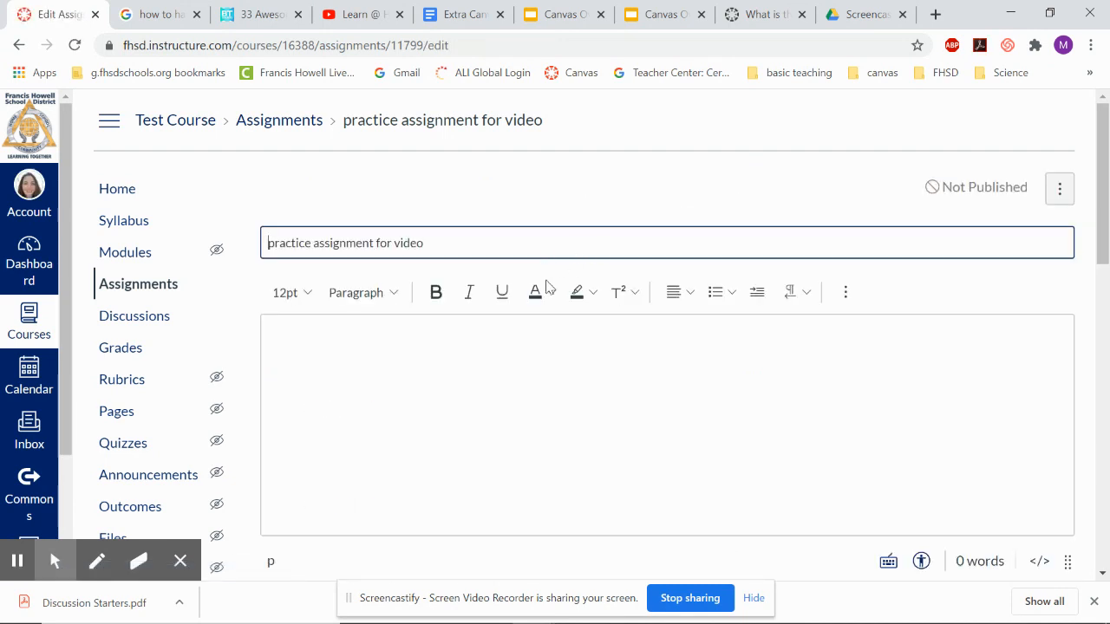
pyautogui.click(461, 362)
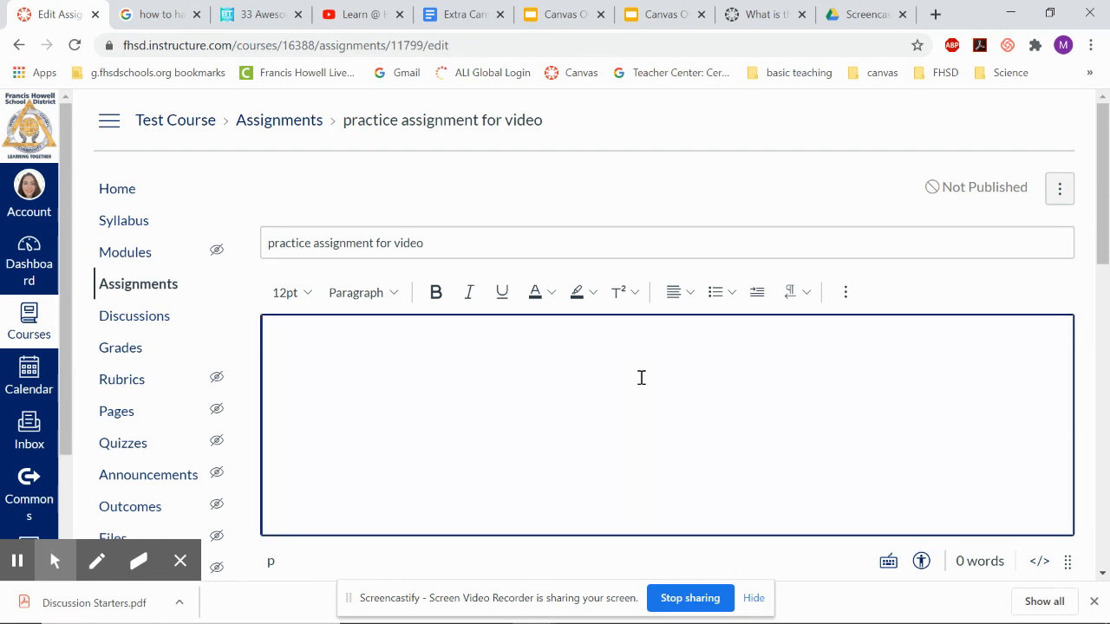
pyautogui.write('This assignment i')
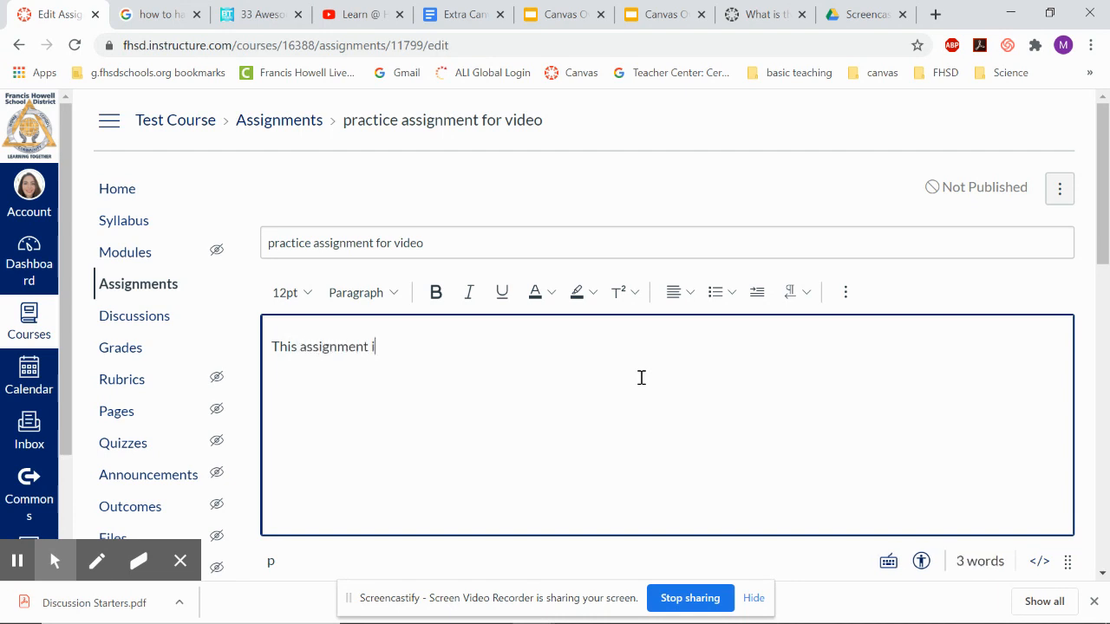
pyautogui.write('s over the smallest')
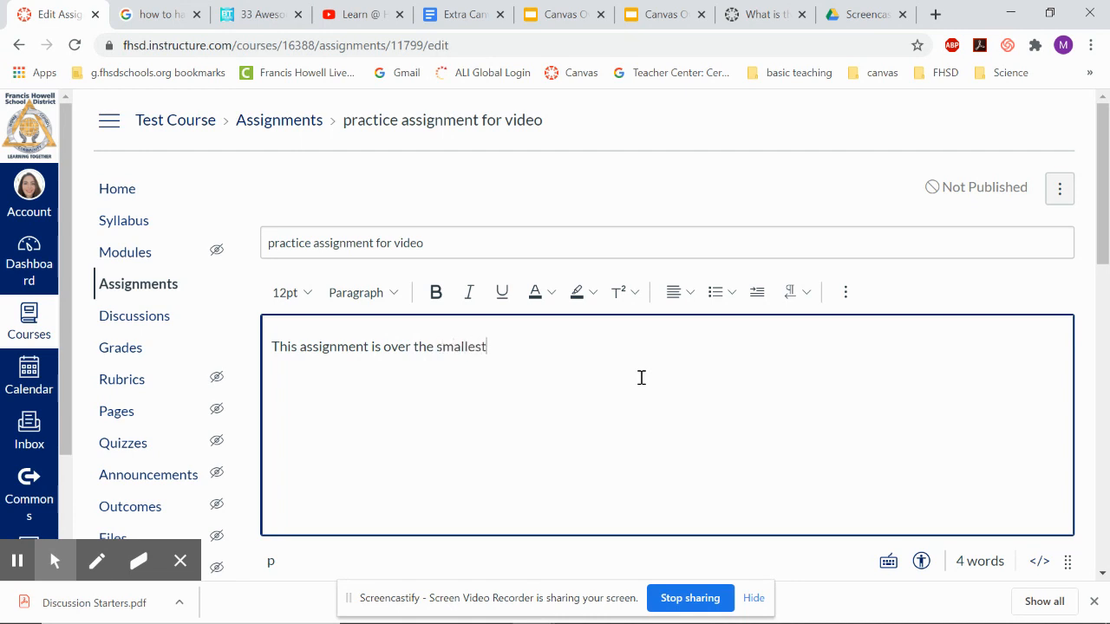
pyautogui.write(' living things and')
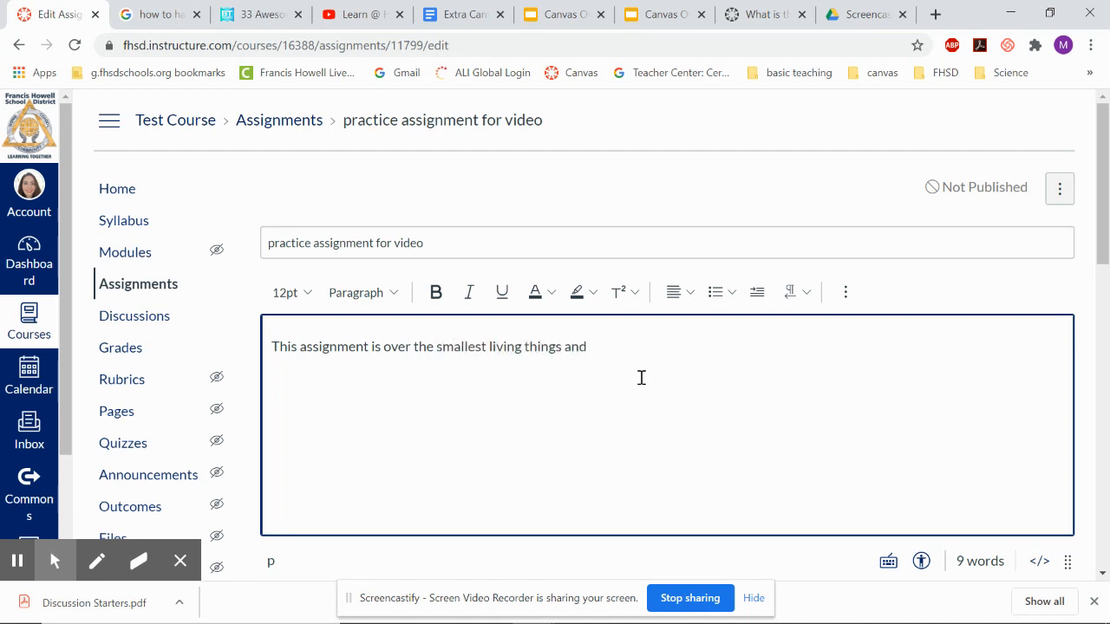
pyautogui.write(' their anatomy.')
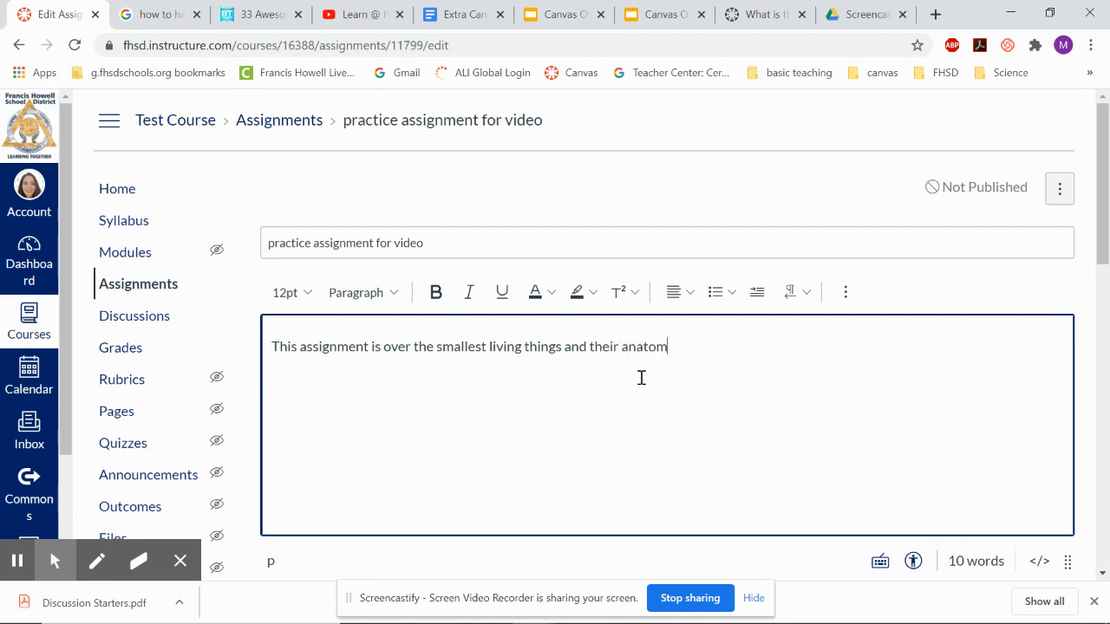
# Set the assignment's points to 10.
pyautogui.click(846, 292)
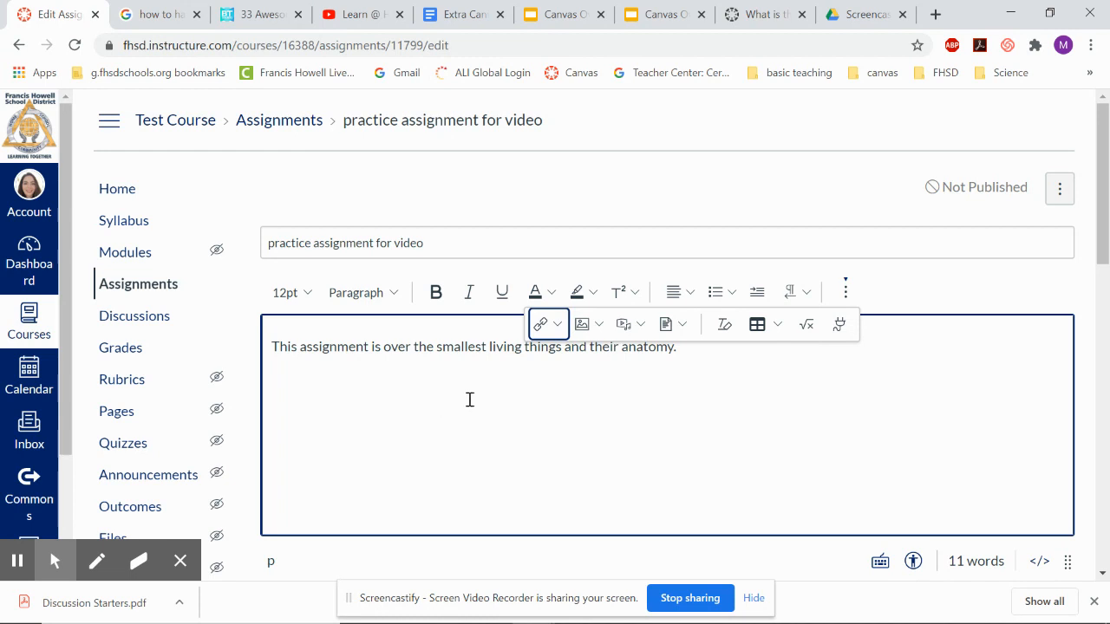
pyautogui.scroll(-2, 547, 396)
pyautogui.click(607, 242)
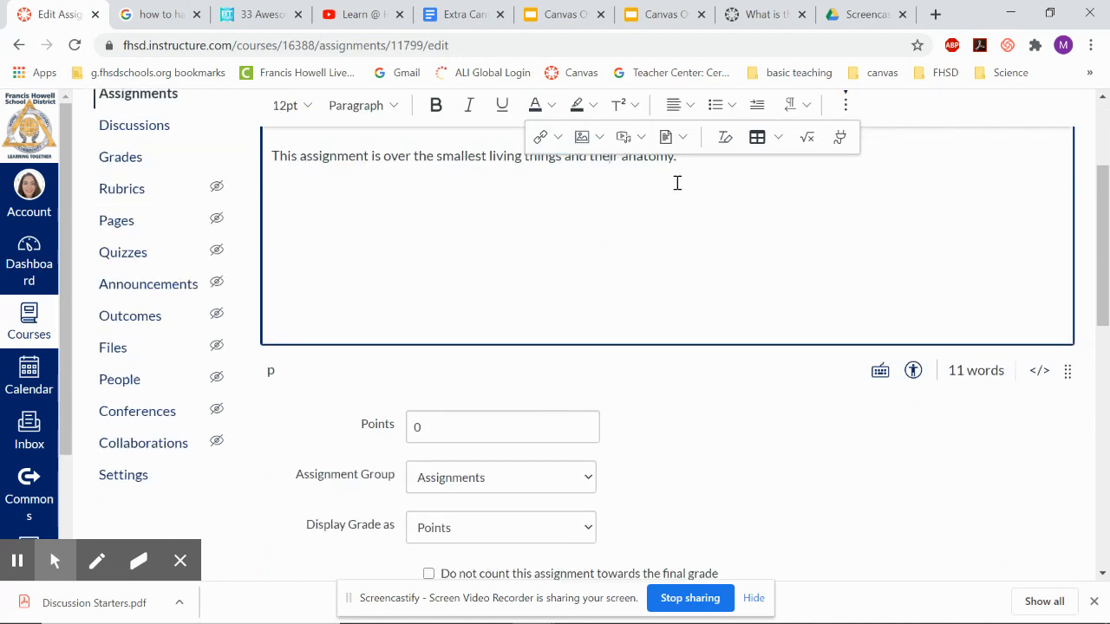
pyautogui.scroll(-1, 530, 362)
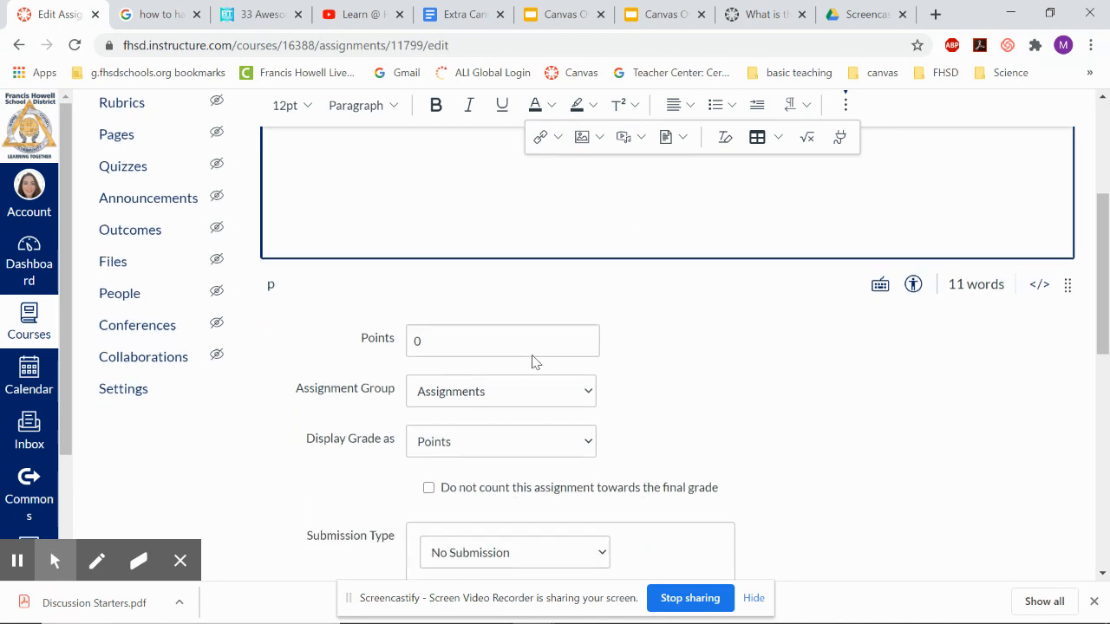
pyautogui.click(511, 321)
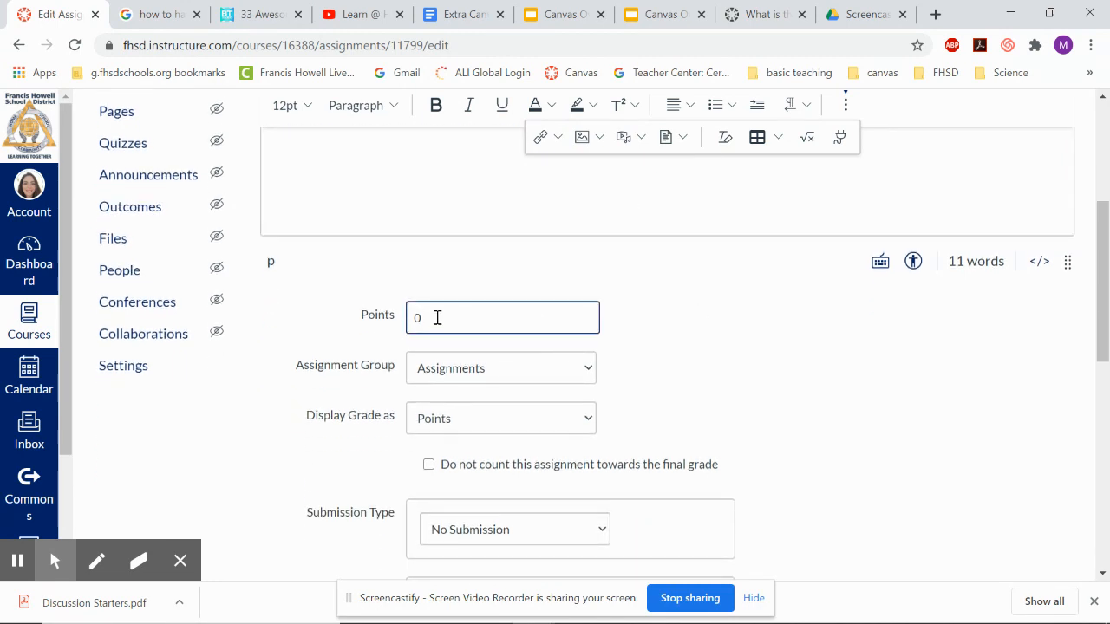
pyautogui.press('BackSpace')
pyautogui.write('10')
# Review the Assignment Group and Display Grade as options without changing them.
pyautogui.click(486, 382)
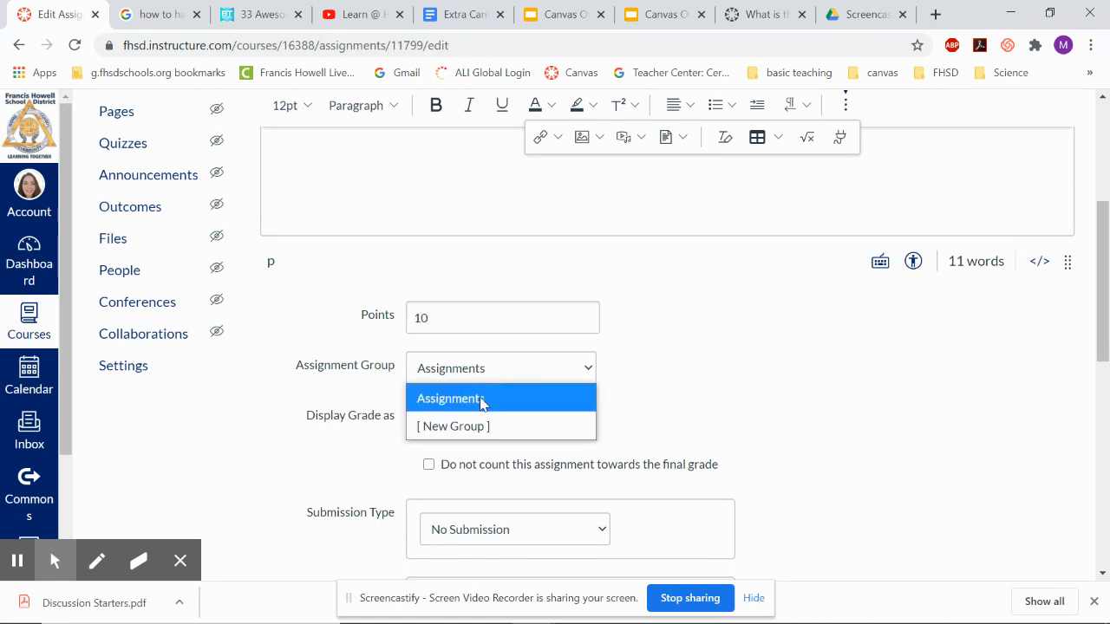
pyautogui.click(482, 404)
pyautogui.click(461, 379)
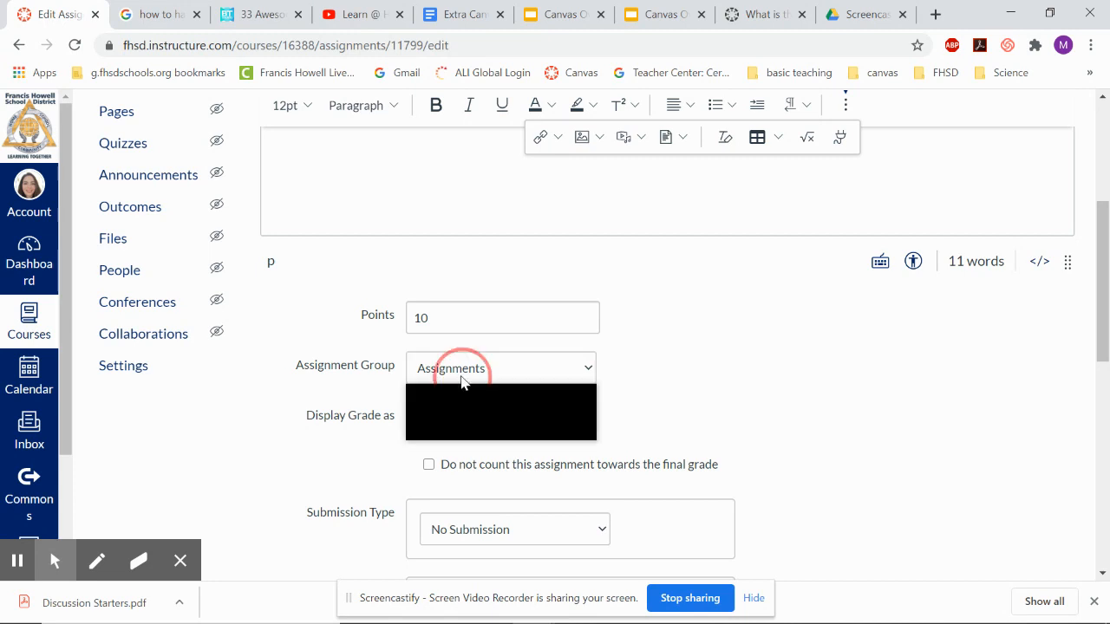
pyautogui.click(461, 381)
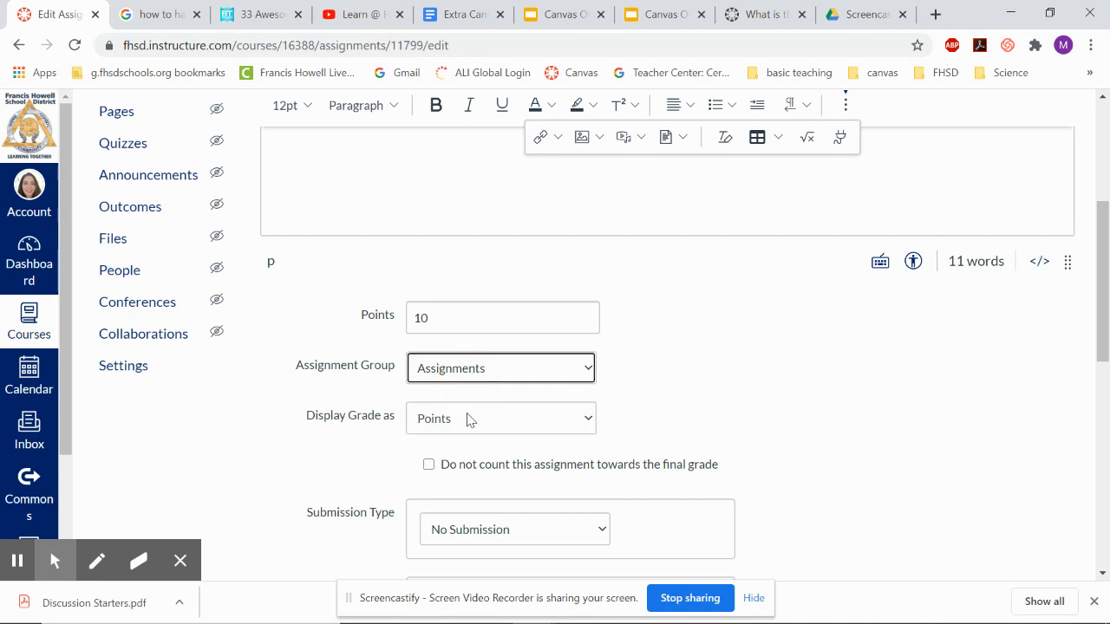
pyautogui.click(472, 423)
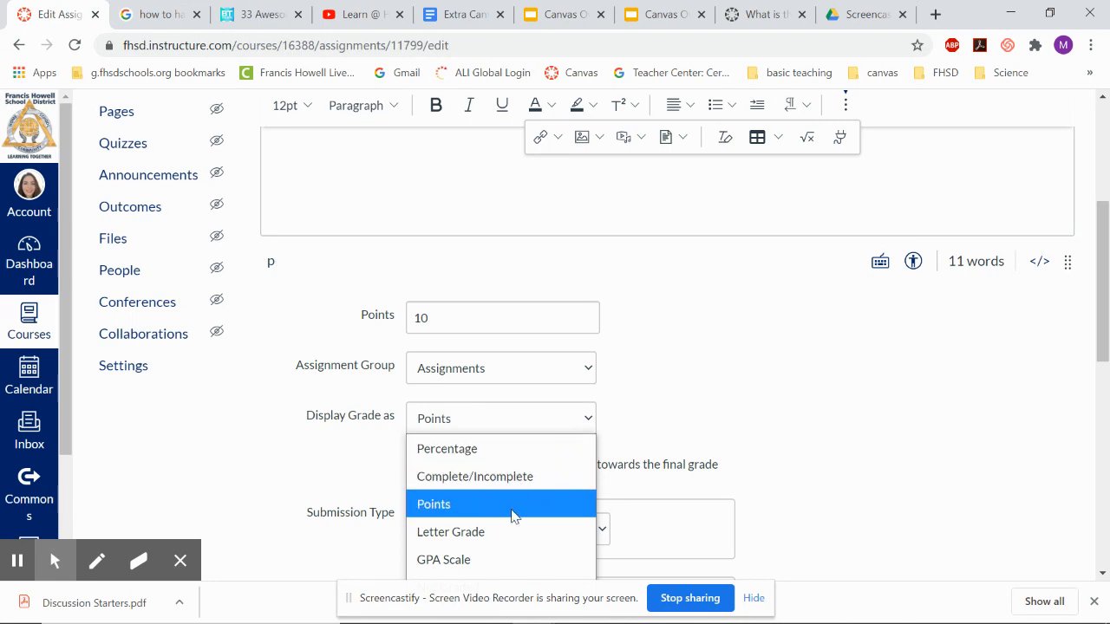
pyautogui.moveTo(506, 600); pyautogui.dragTo(811, 446)
pyautogui.click(541, 430)
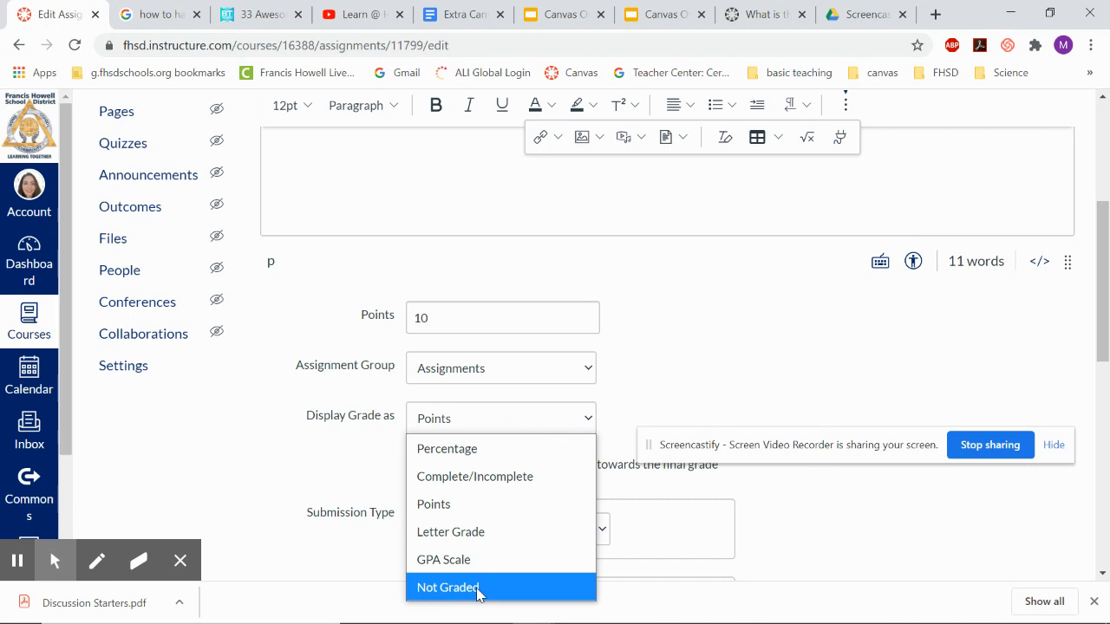
pyautogui.click(347, 497)
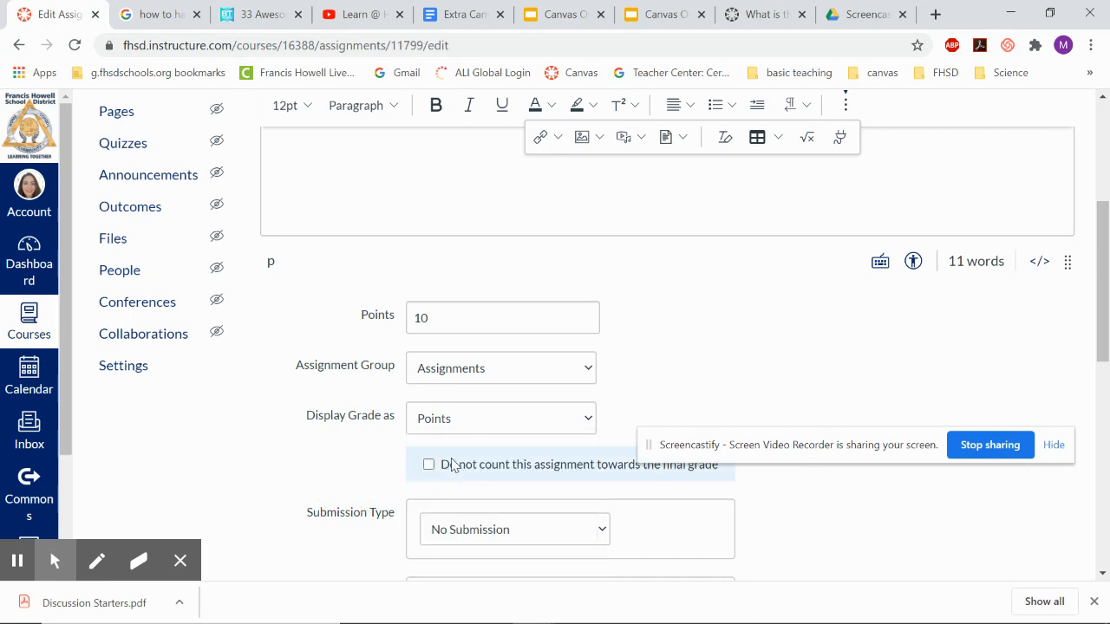
# Try the Online, On Paper and External Tool submission types to compare their options.
pyautogui.scroll(-2, 452, 465)
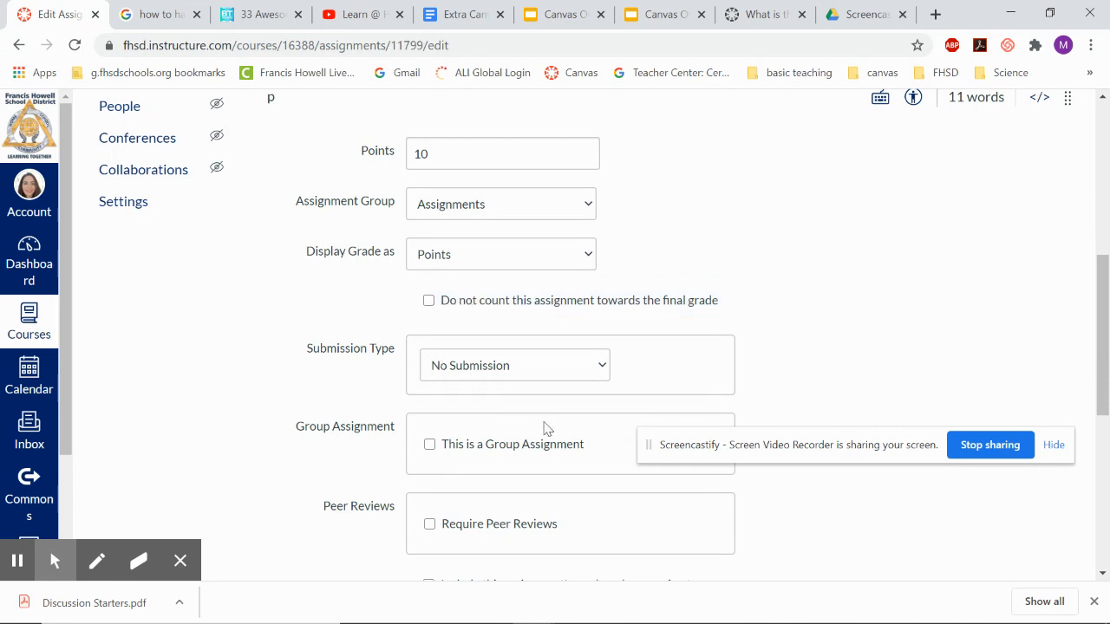
pyautogui.scroll(-1, 546, 427)
pyautogui.scroll(1, 547, 427)
pyautogui.click(550, 286)
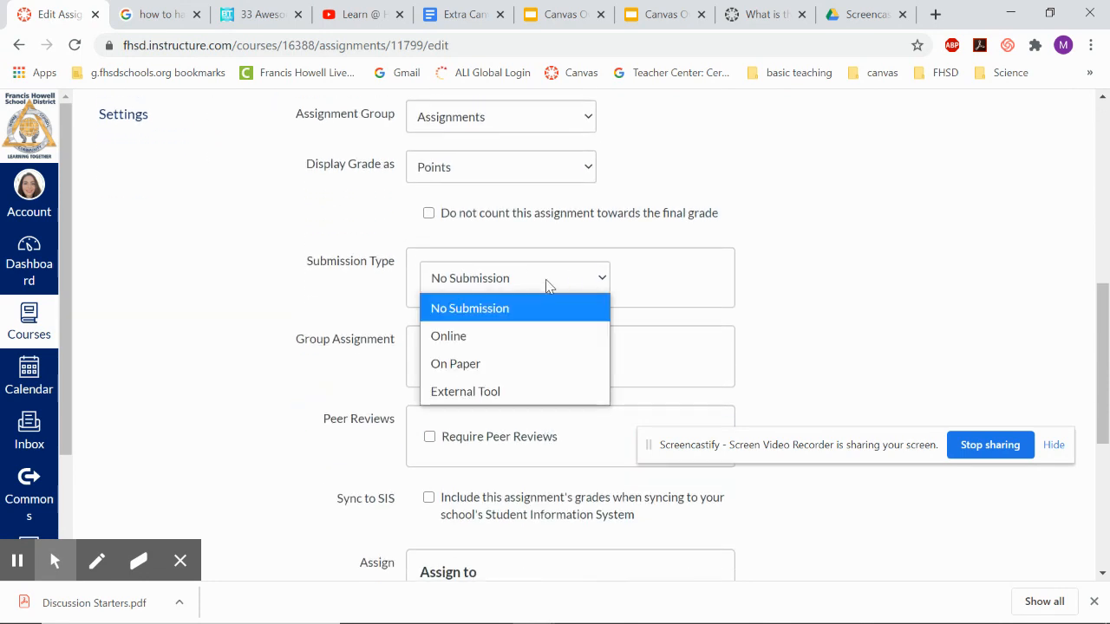
pyautogui.click(531, 335)
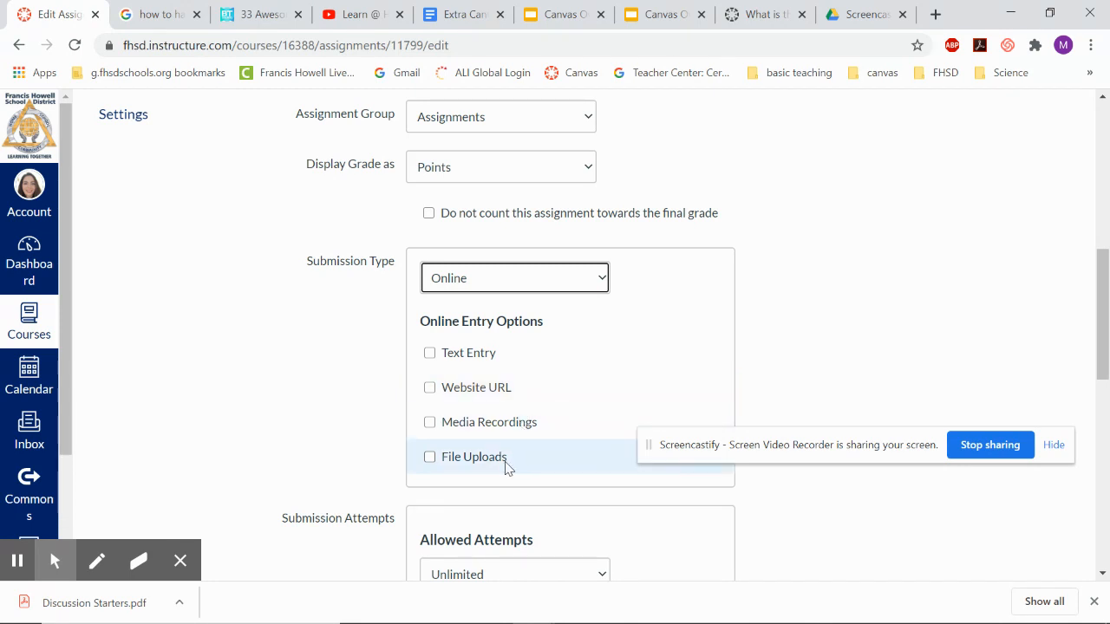
pyautogui.click(500, 289)
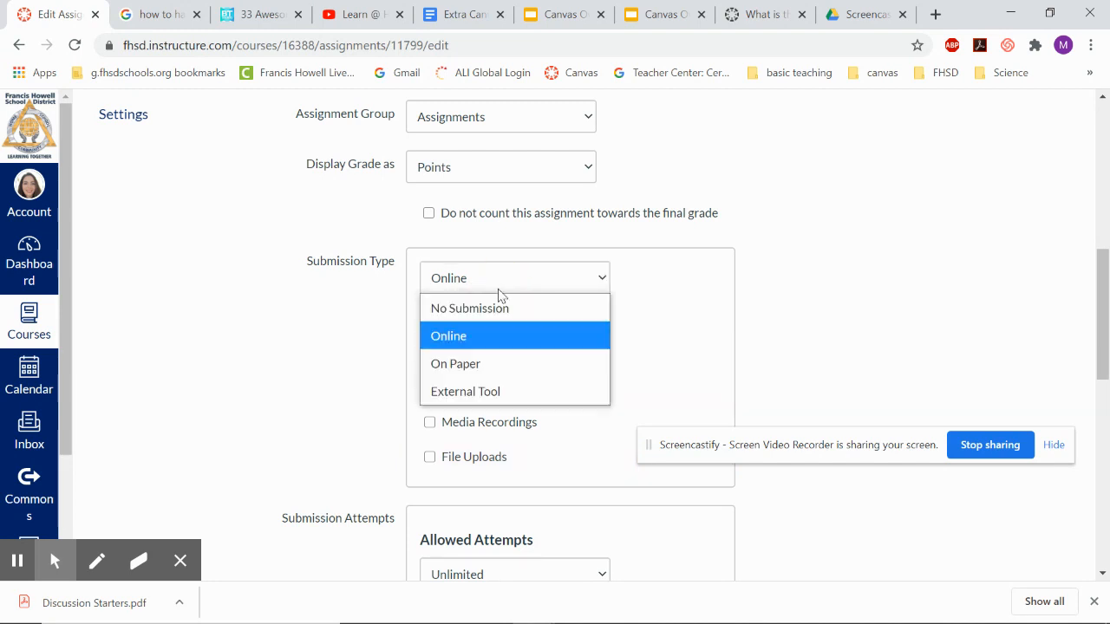
pyautogui.click(509, 363)
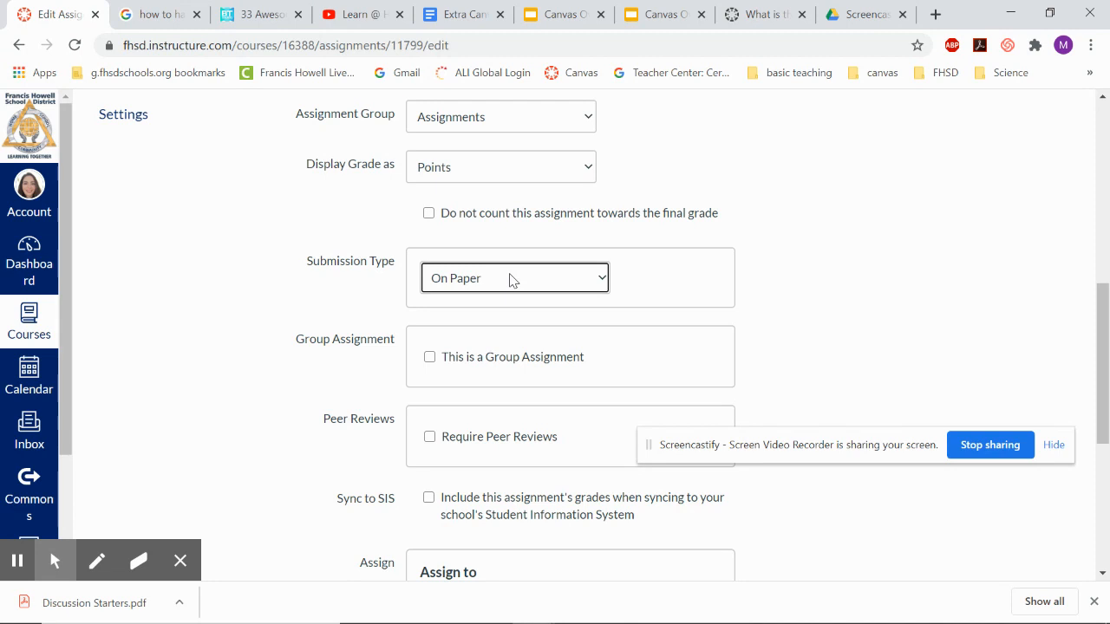
pyautogui.click(511, 279)
pyautogui.click(523, 389)
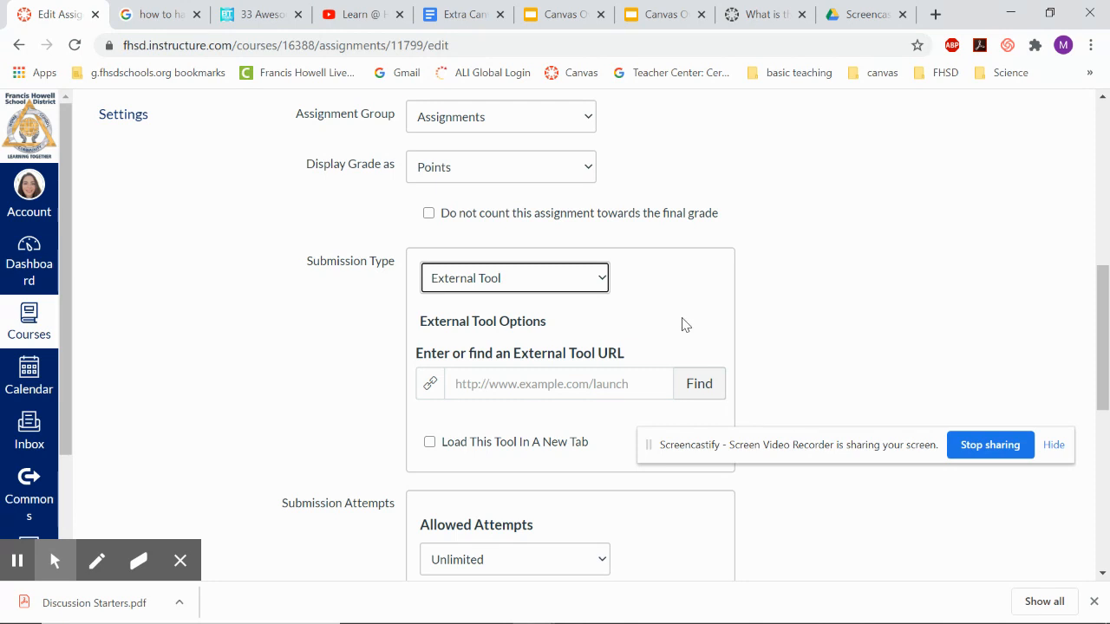
pyautogui.scroll(-3, 683, 323)
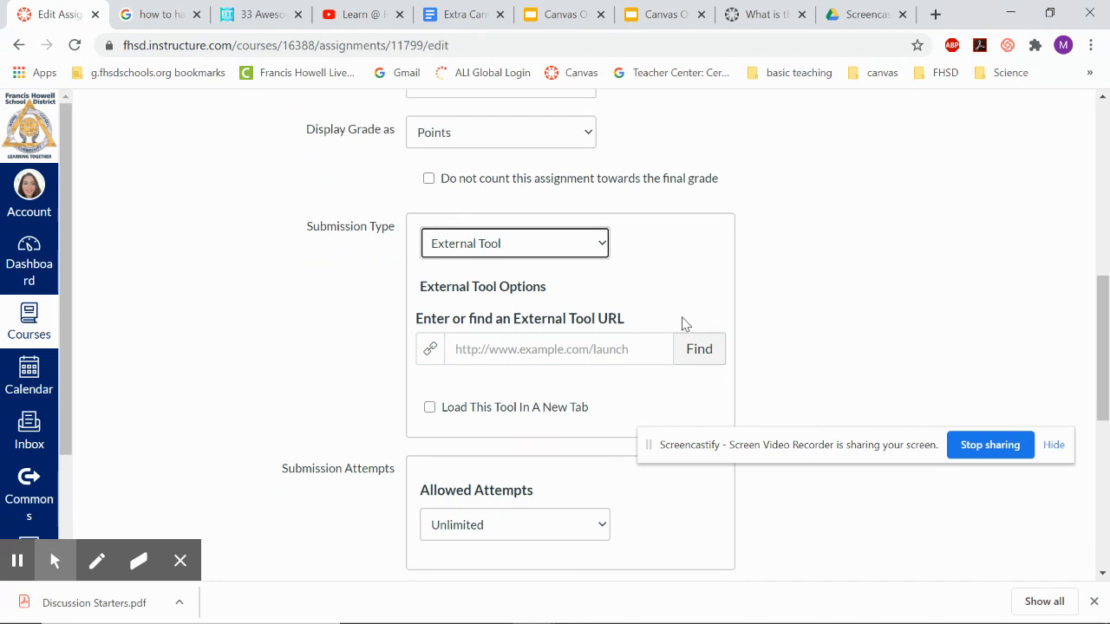
pyautogui.scroll(2, 683, 323)
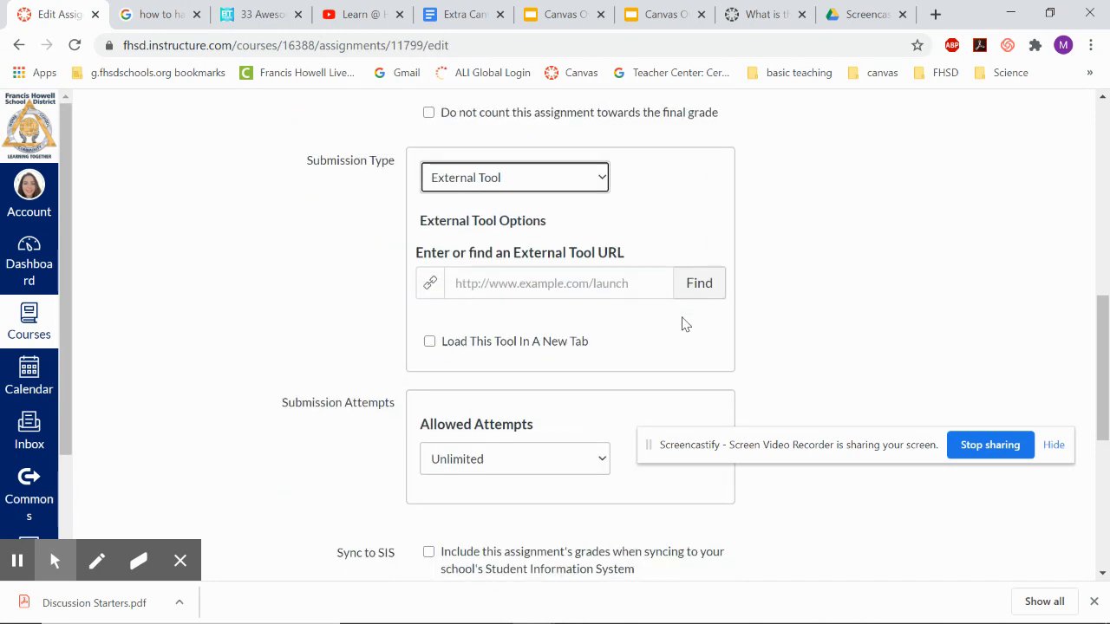
# Set the submission type to Online and allow Text Entry submissions.
pyautogui.click(564, 177)
pyautogui.click(553, 248)
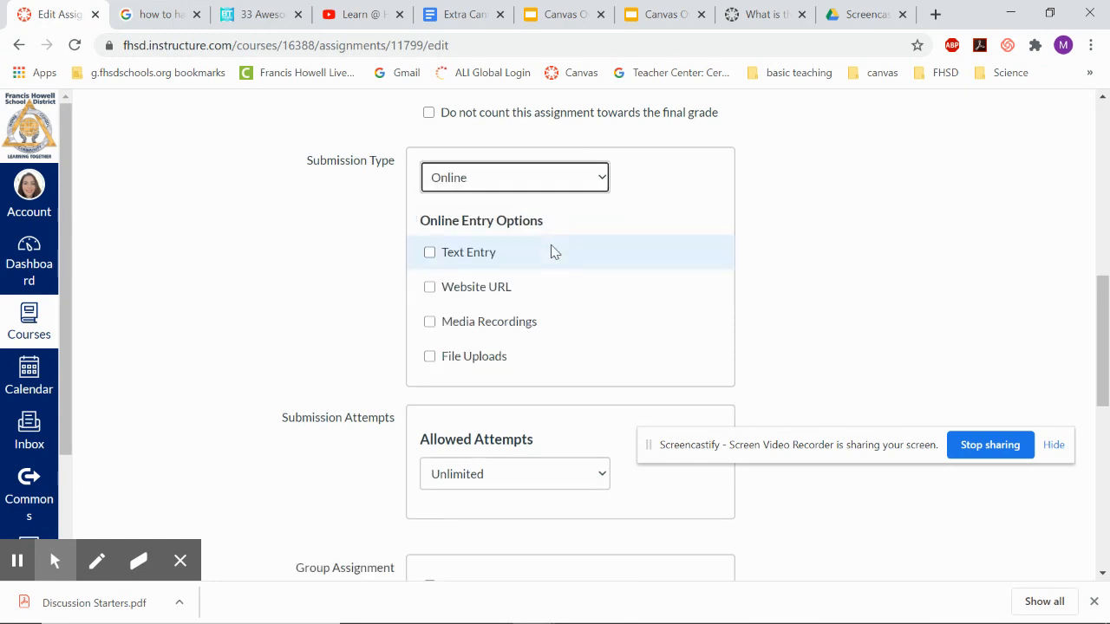
pyautogui.click(493, 254)
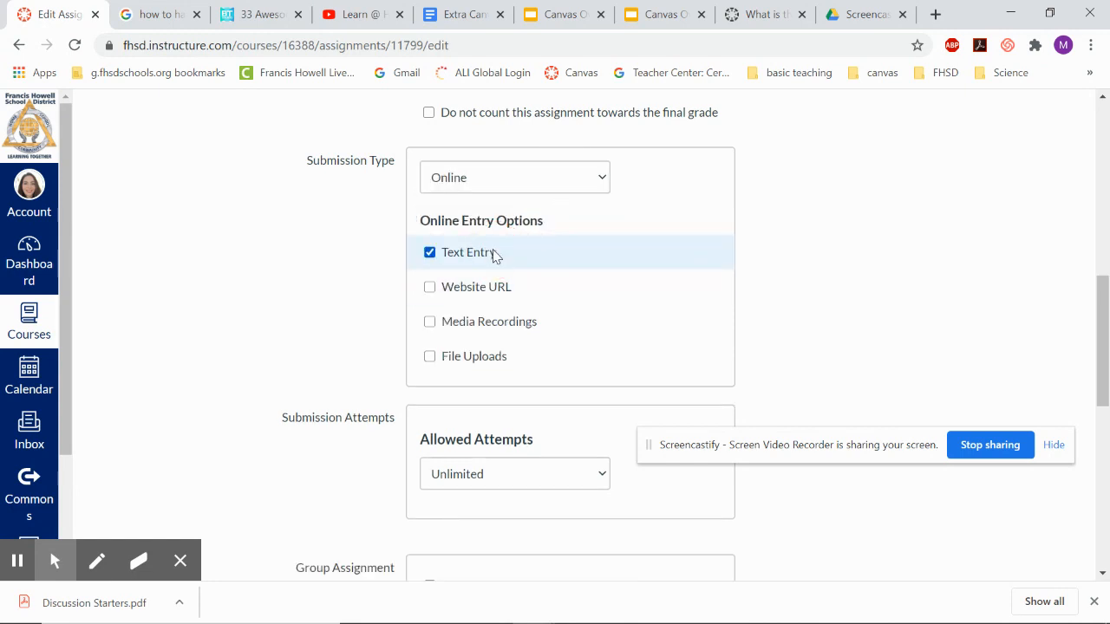
pyautogui.scroll(-2, 837, 328)
pyautogui.scroll(-1, 837, 328)
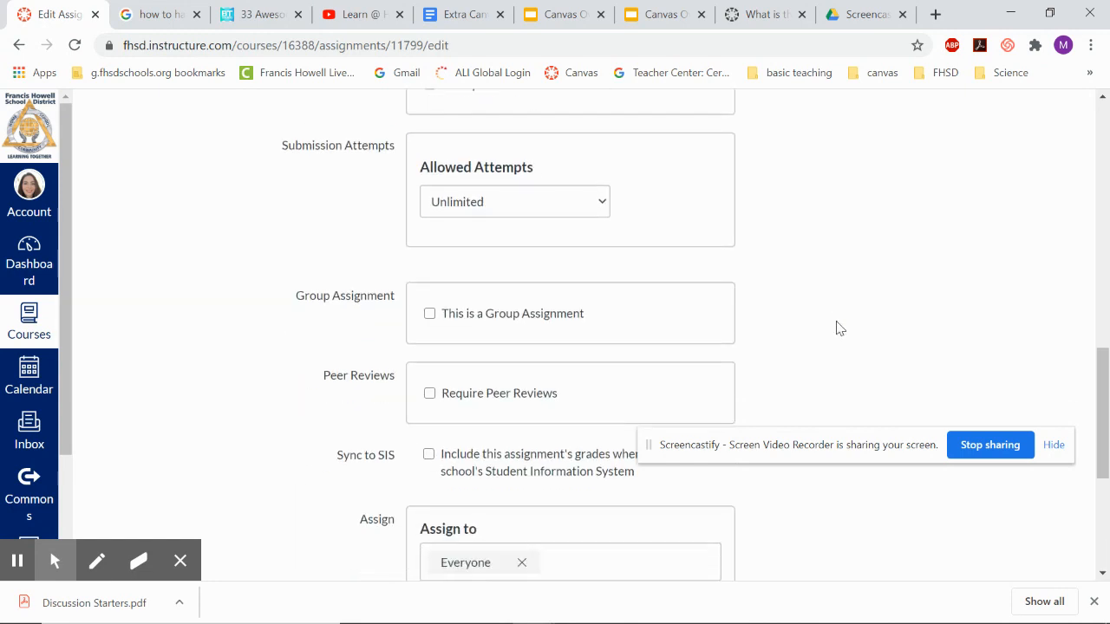
# Try limiting the allowed submission attempts, then set them back to Unlimited.
pyautogui.click(564, 197)
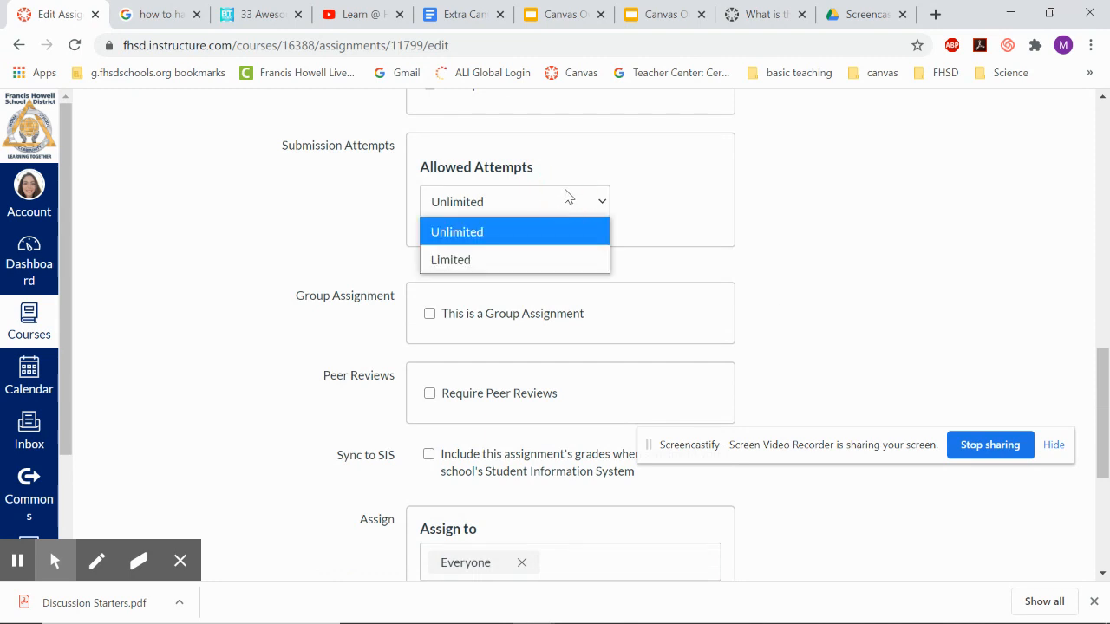
pyautogui.click(535, 258)
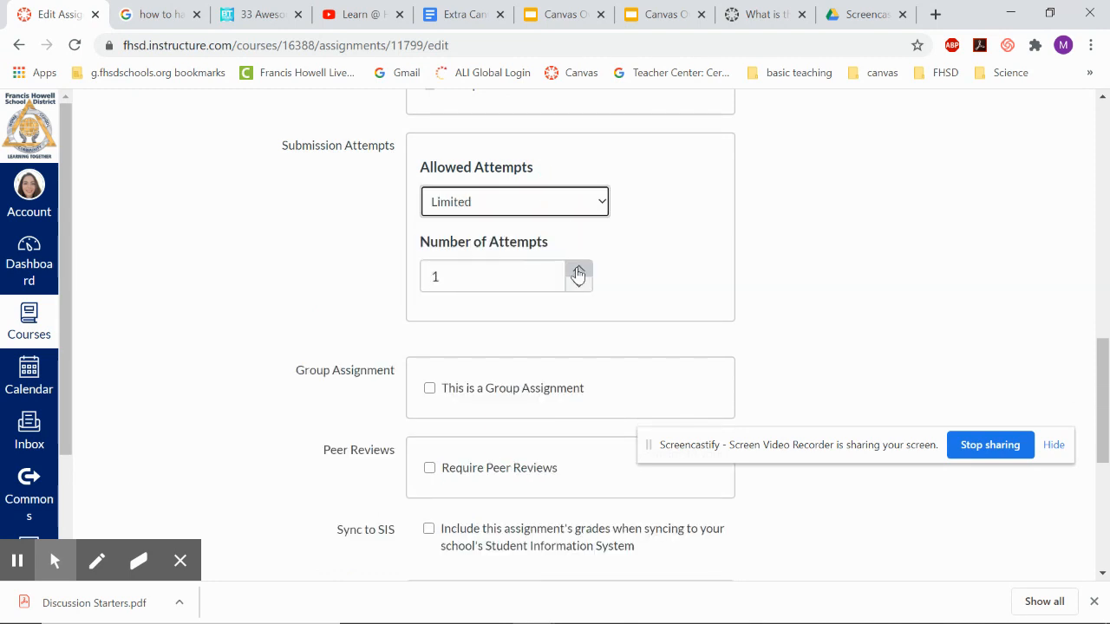
pyautogui.click(553, 198)
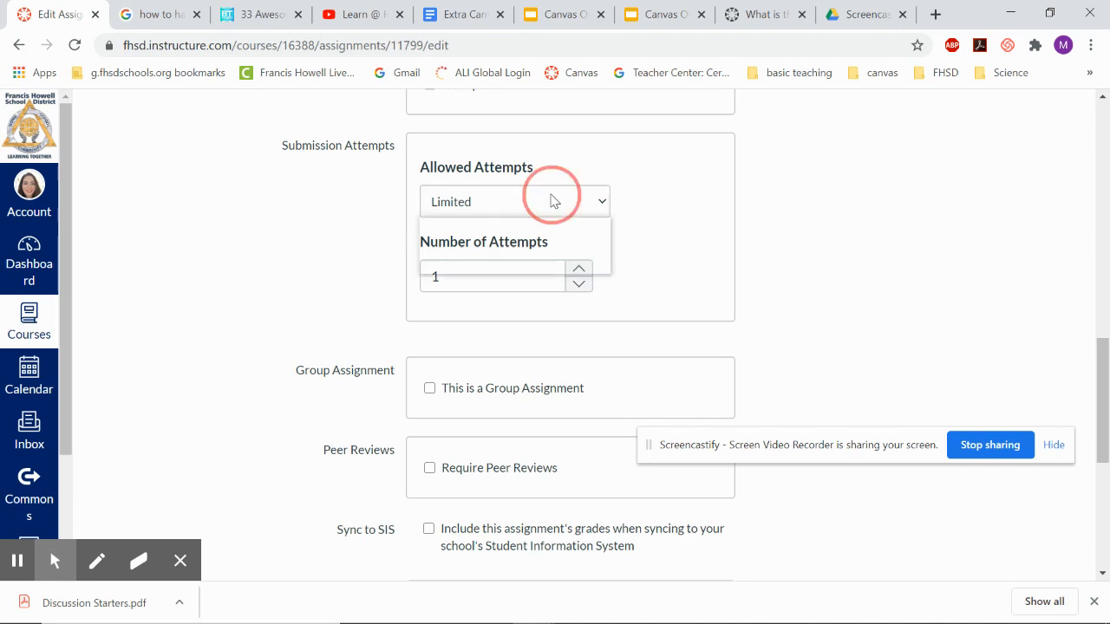
pyautogui.click(546, 232)
# Make this a group assignment, cancelling the Create Group Set dialog without creating a group set.
pyautogui.scroll(-1, 556, 328)
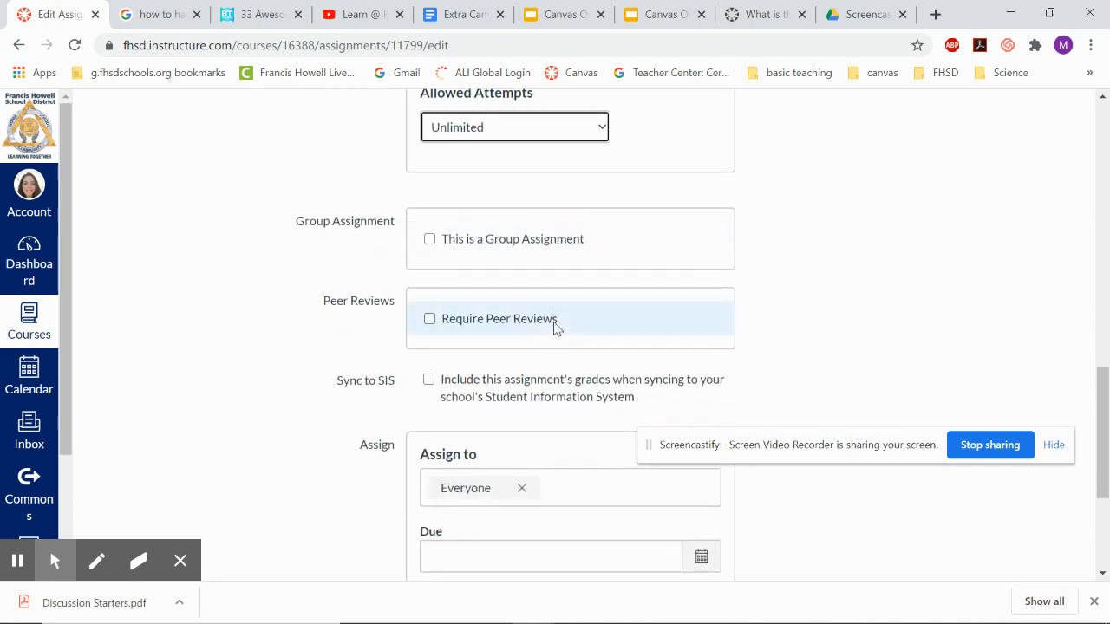
pyautogui.click(553, 238)
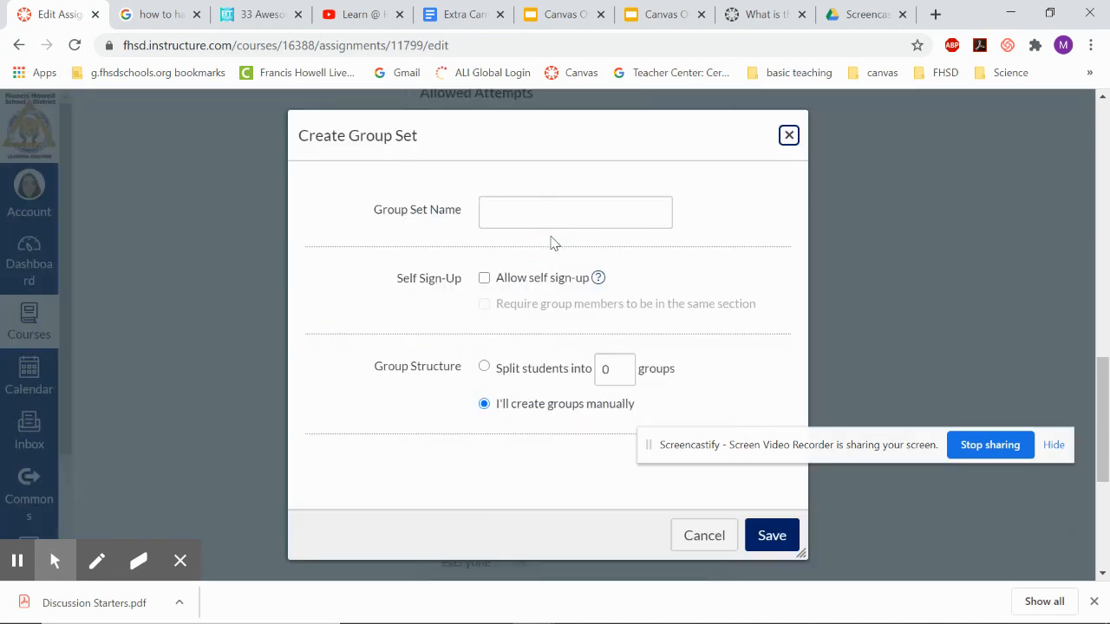
pyautogui.click(576, 218)
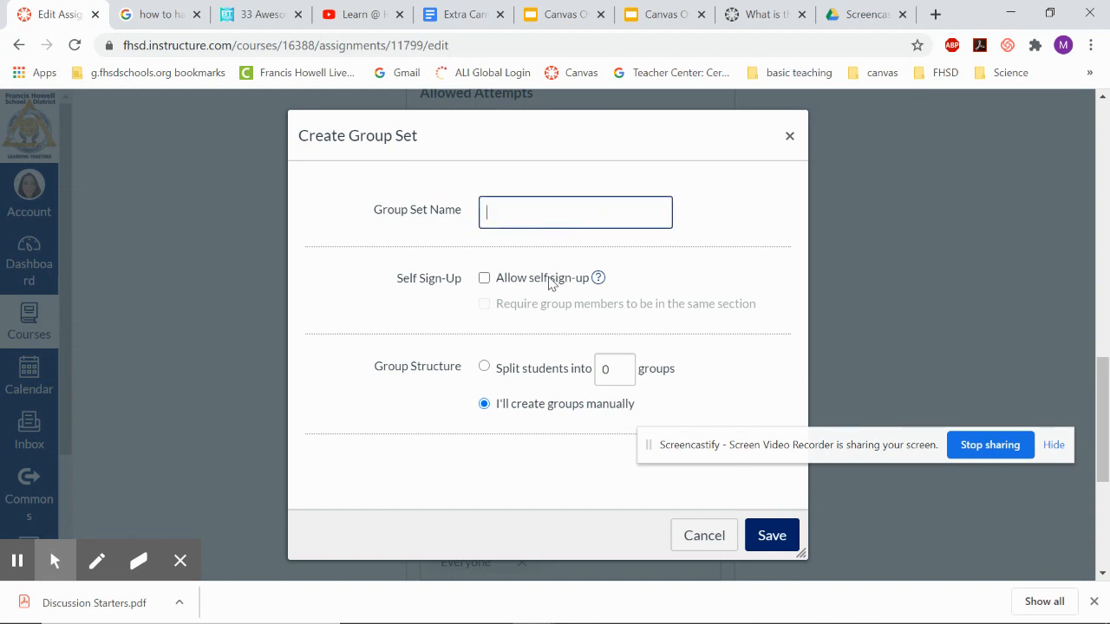
pyautogui.scroll(-1, 539, 397)
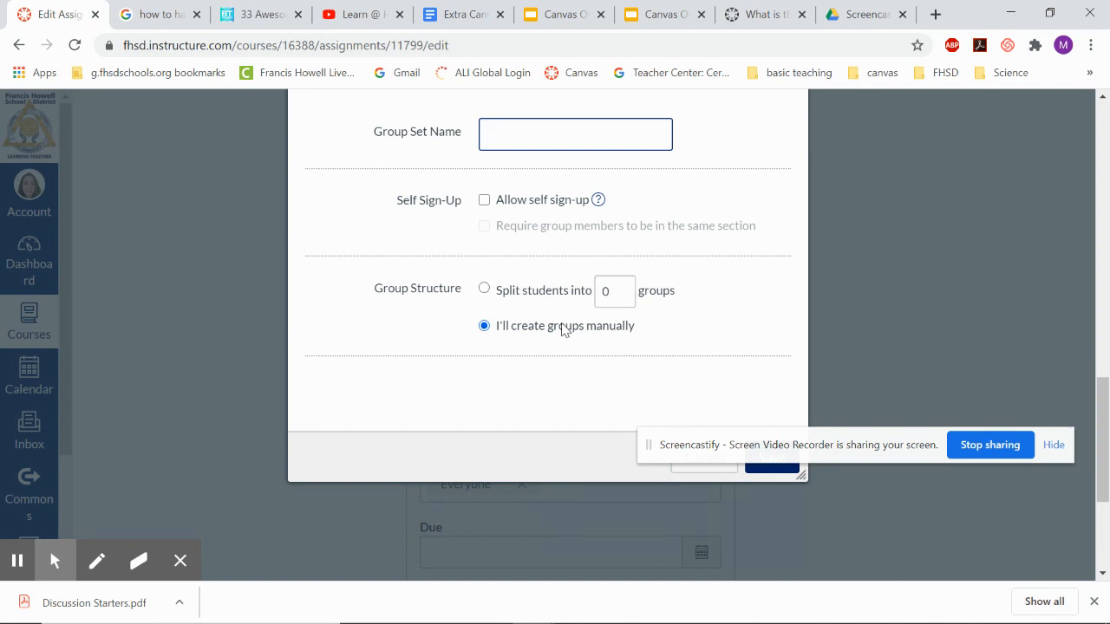
pyautogui.scroll(-2, 561, 329)
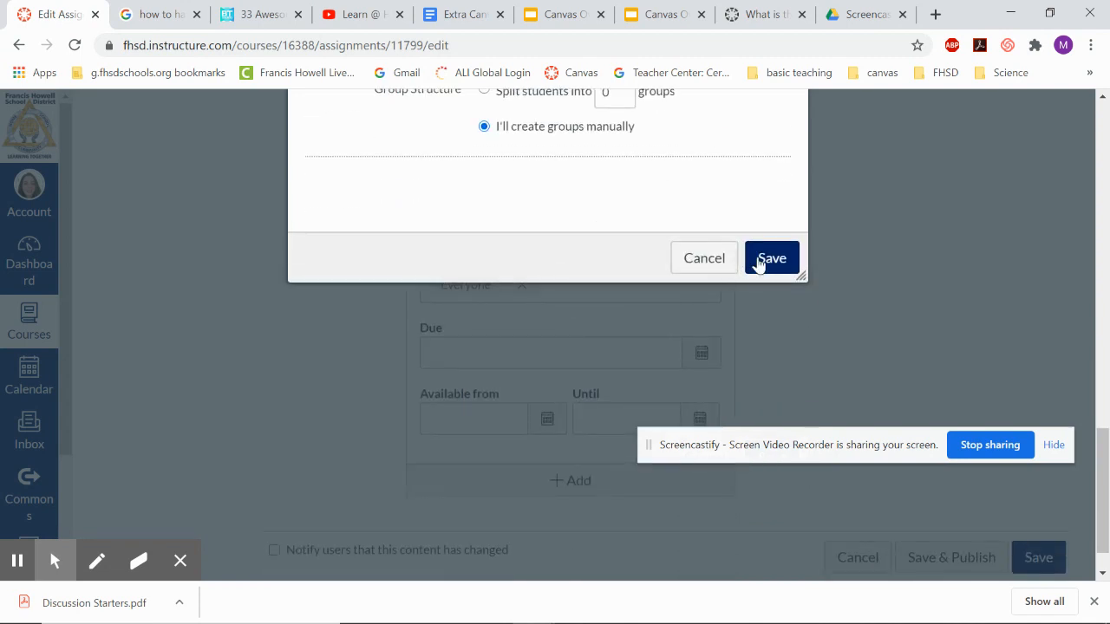
pyautogui.click(706, 258)
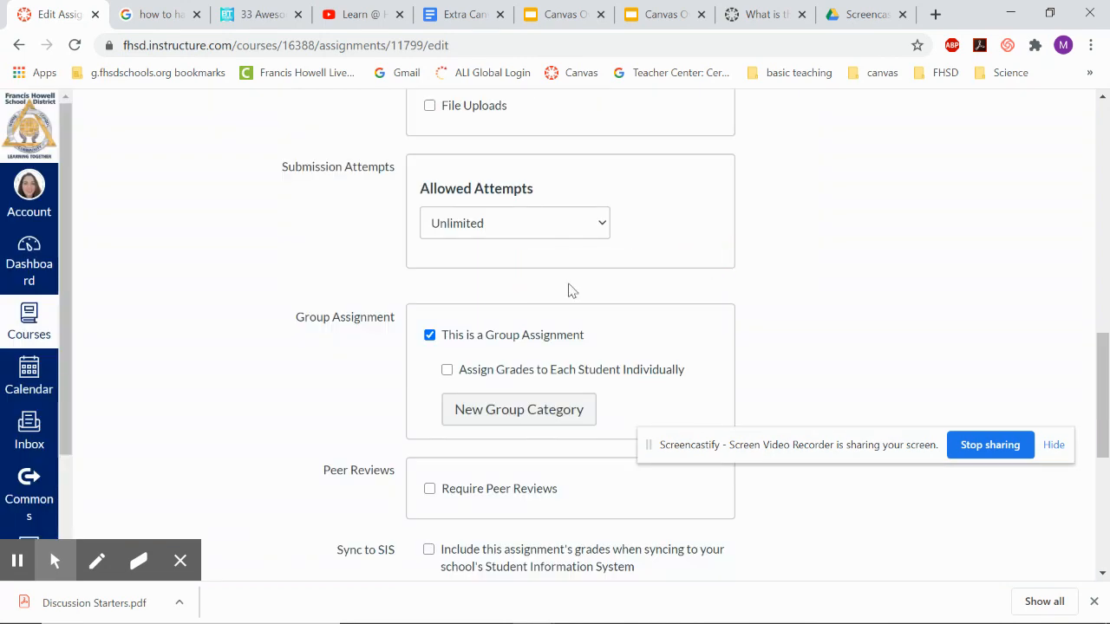
# Require peer reviews and make the peer reviews appear anonymously.
pyautogui.scroll(-2, 569, 291)
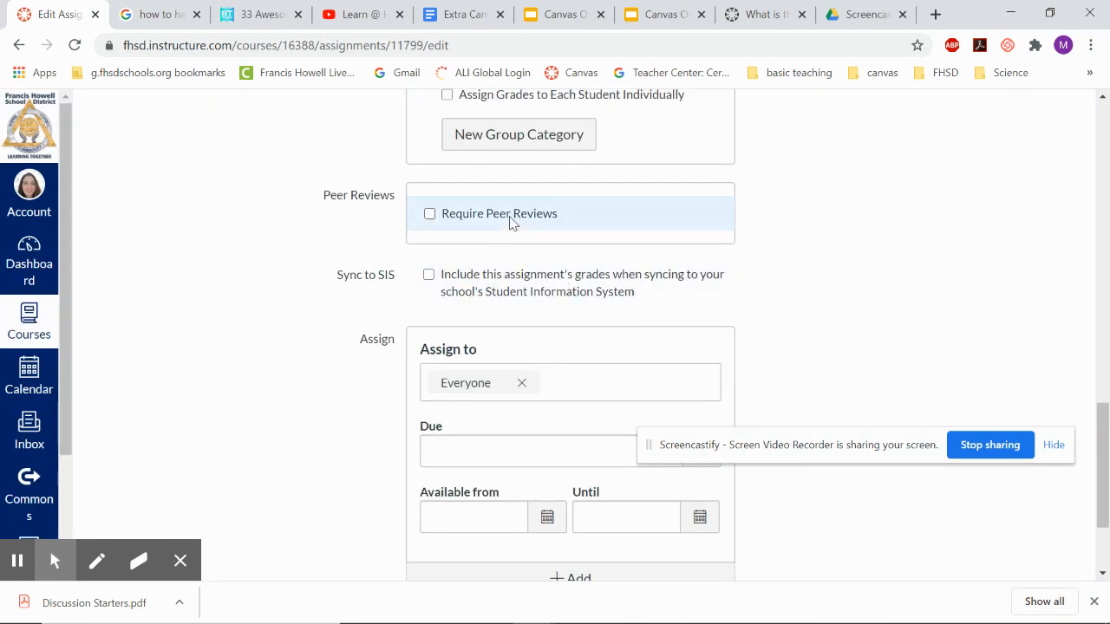
pyautogui.click(511, 216)
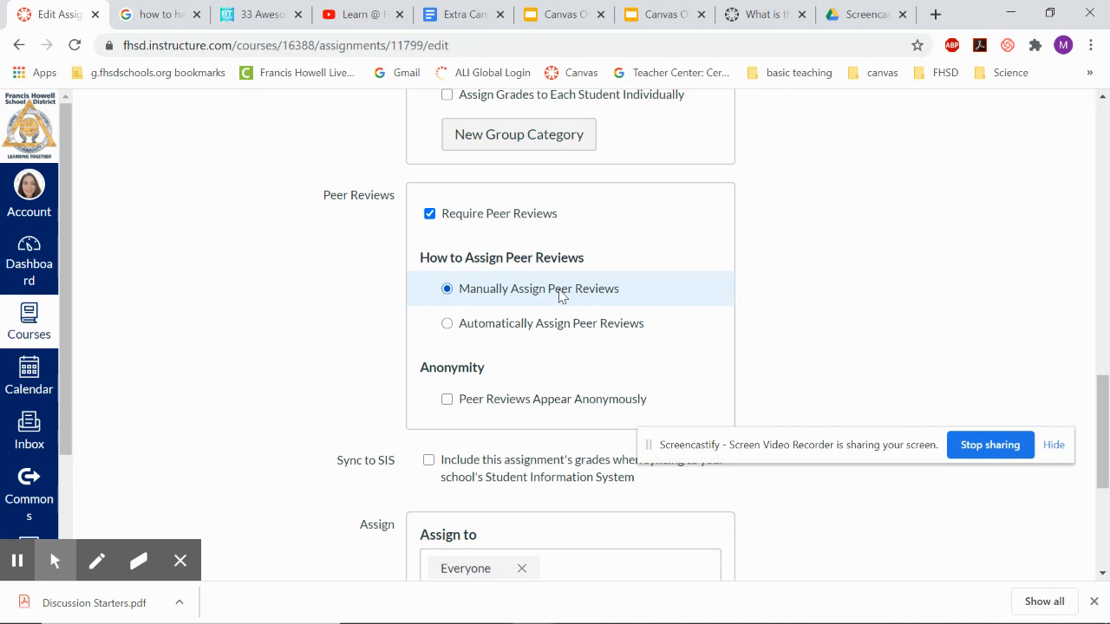
pyautogui.click(539, 406)
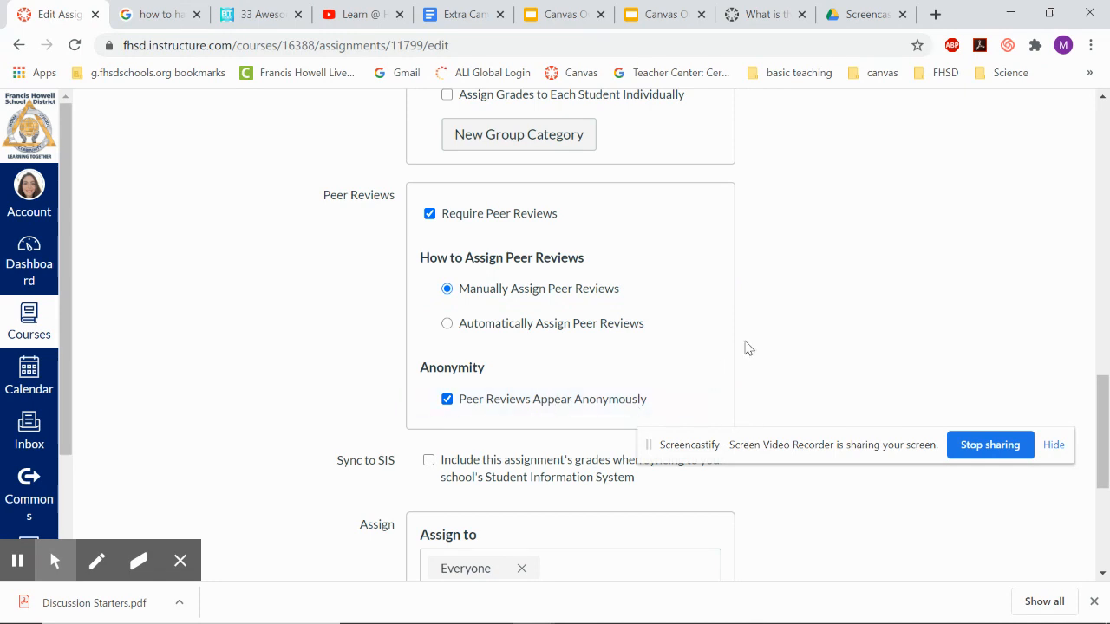
# Set the assignment's due date to August 5, 2020.
pyautogui.scroll(-3, 748, 347)
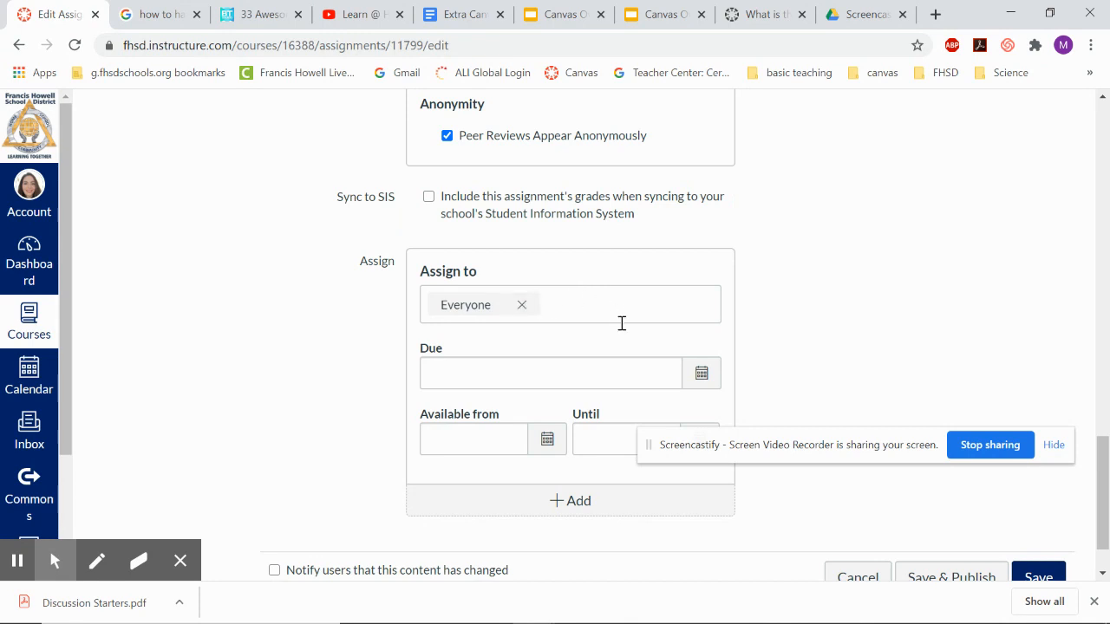
pyautogui.click(700, 375)
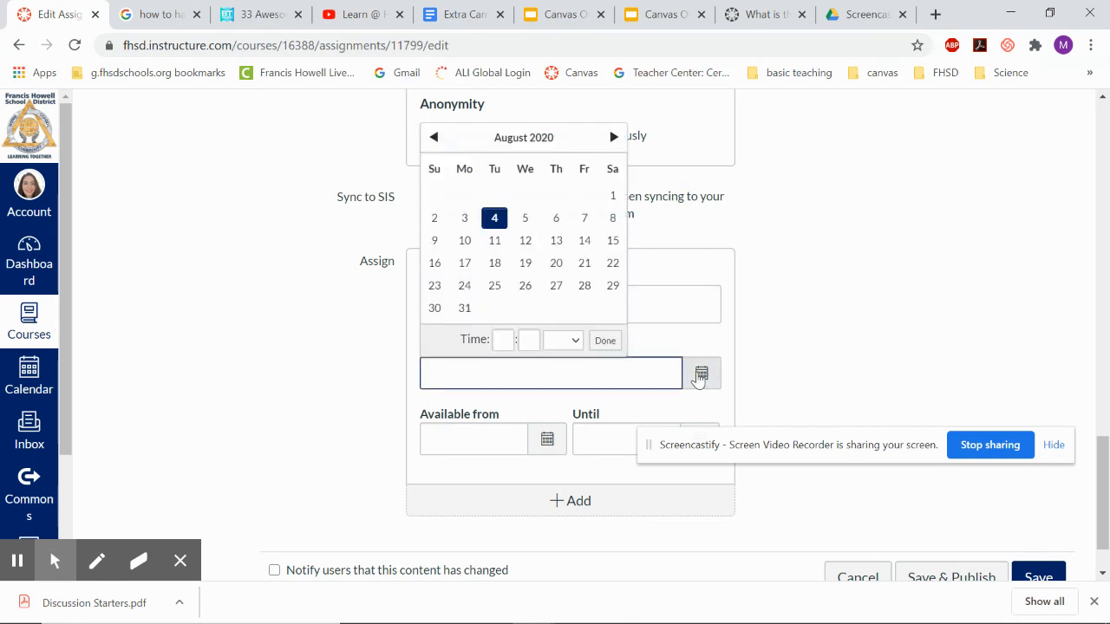
pyautogui.click(526, 222)
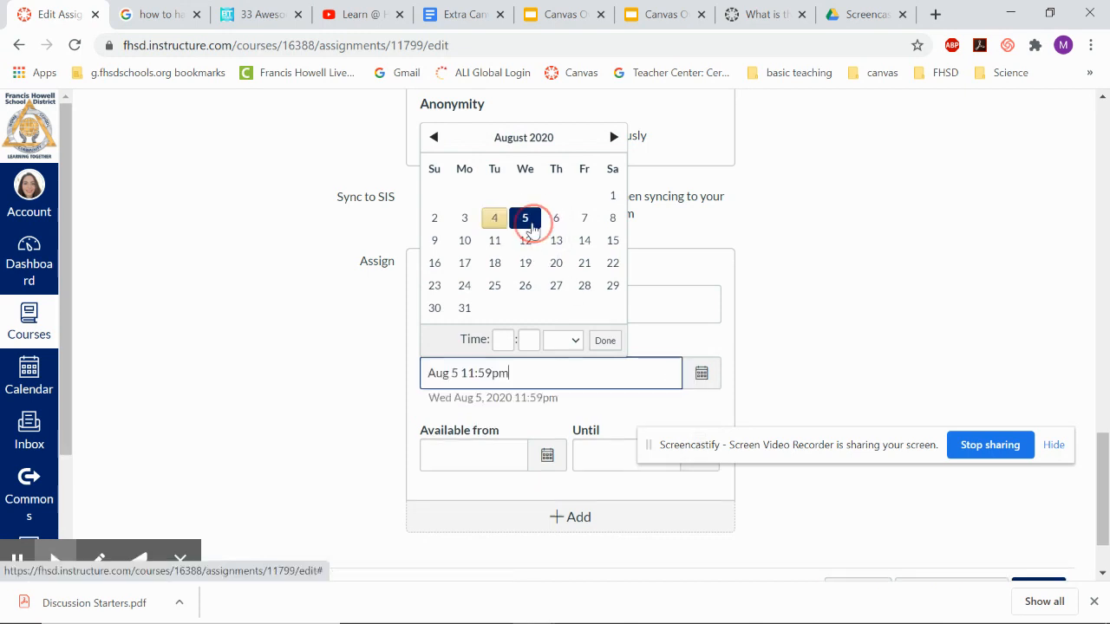
# Set the Available from date to August 4, 2020.
pyautogui.scroll(-1, 775, 357)
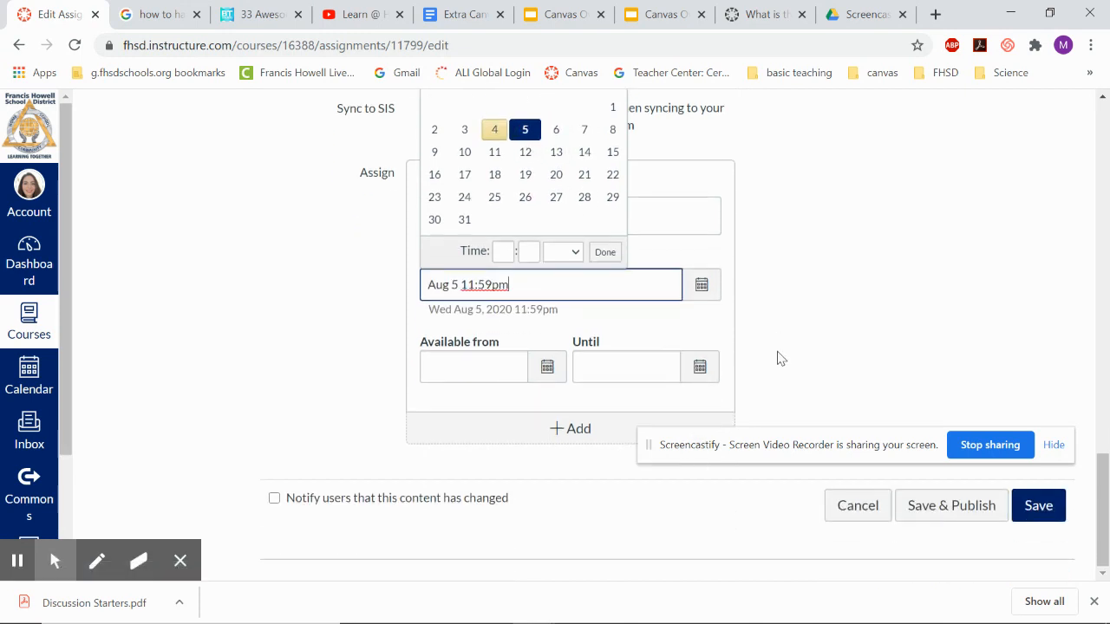
pyautogui.click(545, 368)
pyautogui.click(525, 214)
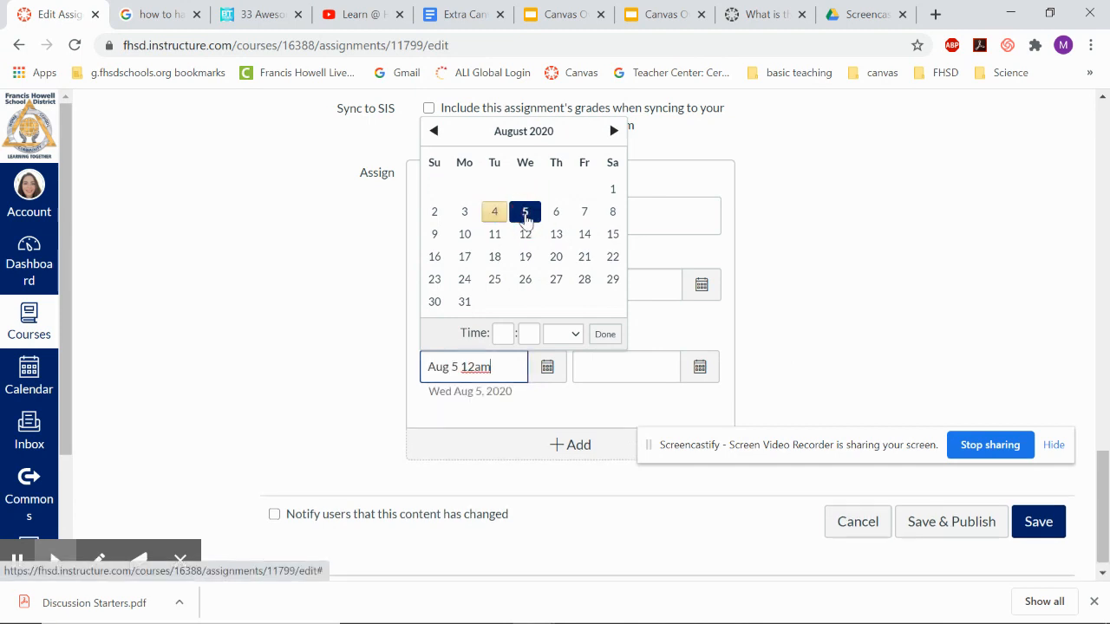
pyautogui.click(495, 214)
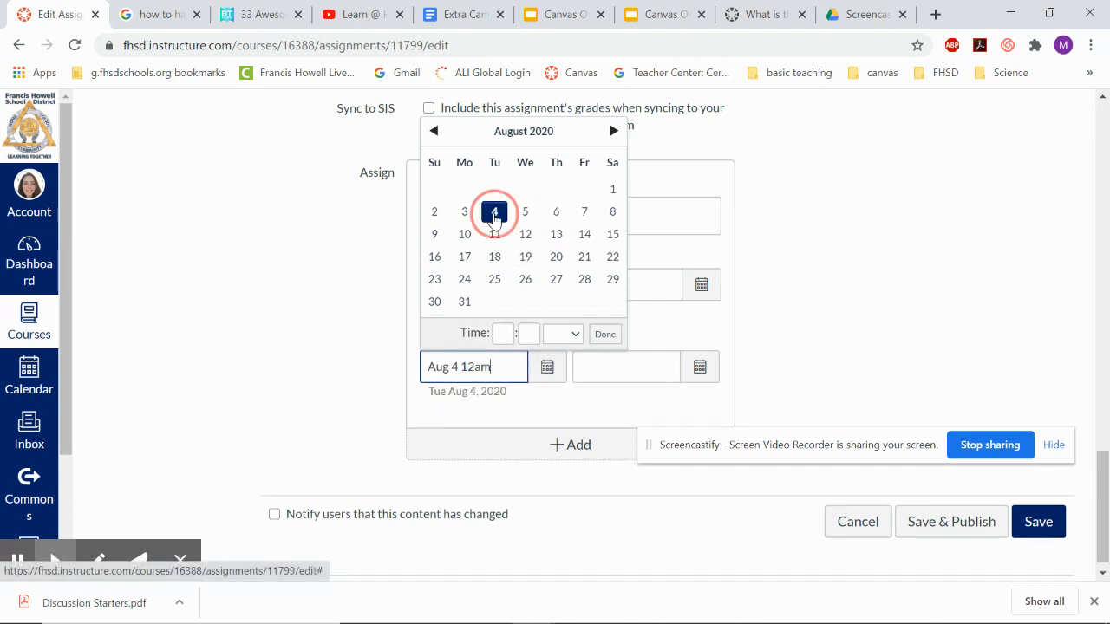
# Set the Until date to August 5, 2020 at 5:00 pm.
pyautogui.click(700, 366)
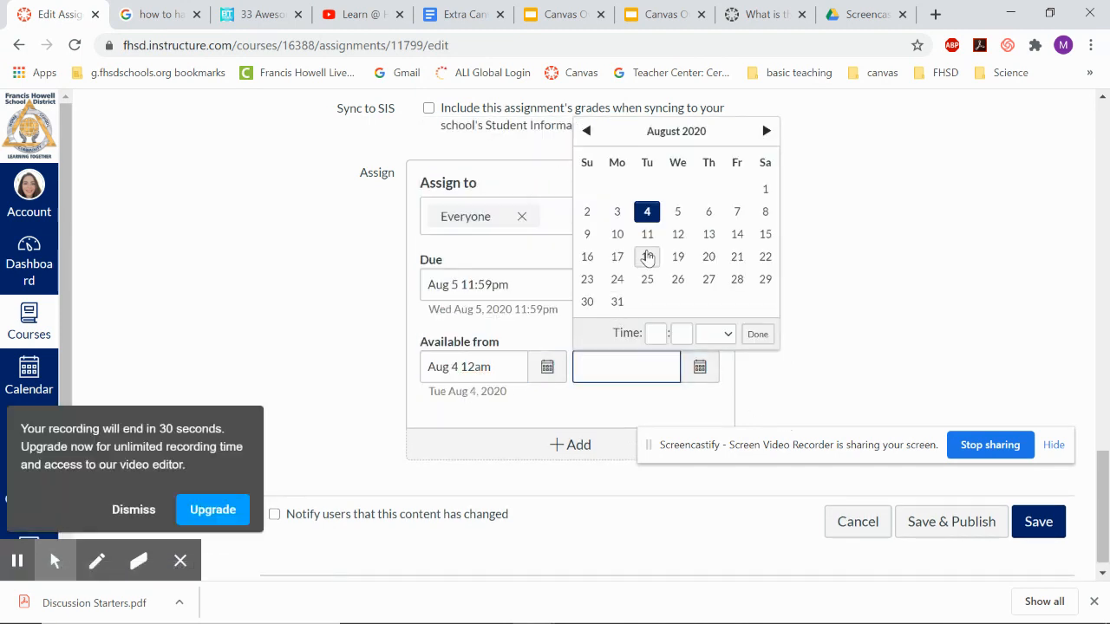
pyautogui.click(677, 213)
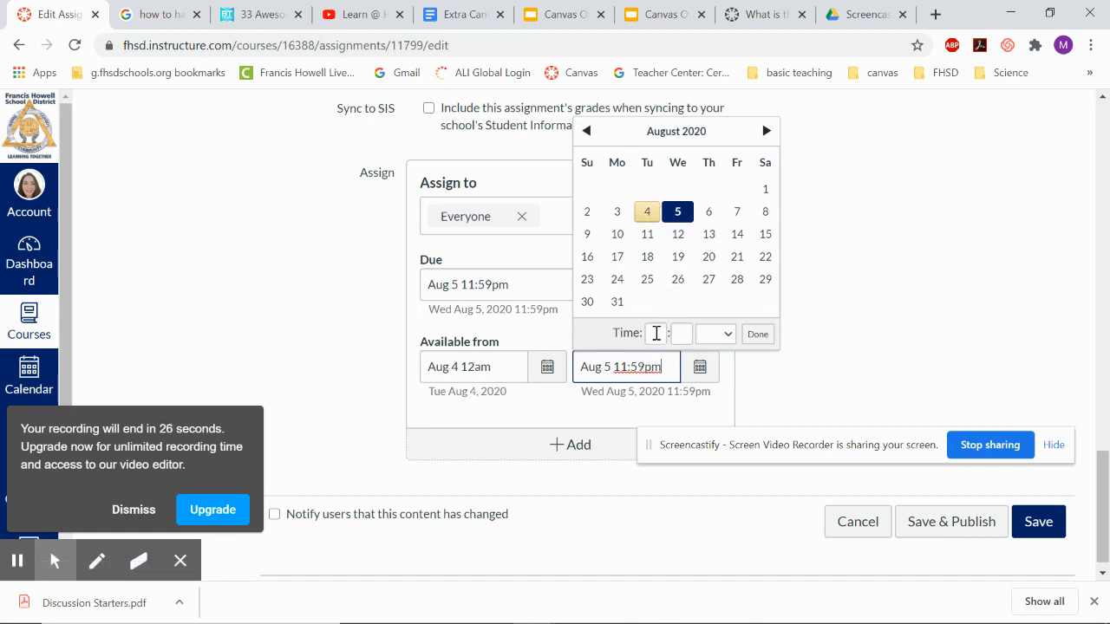
pyautogui.click(656, 333)
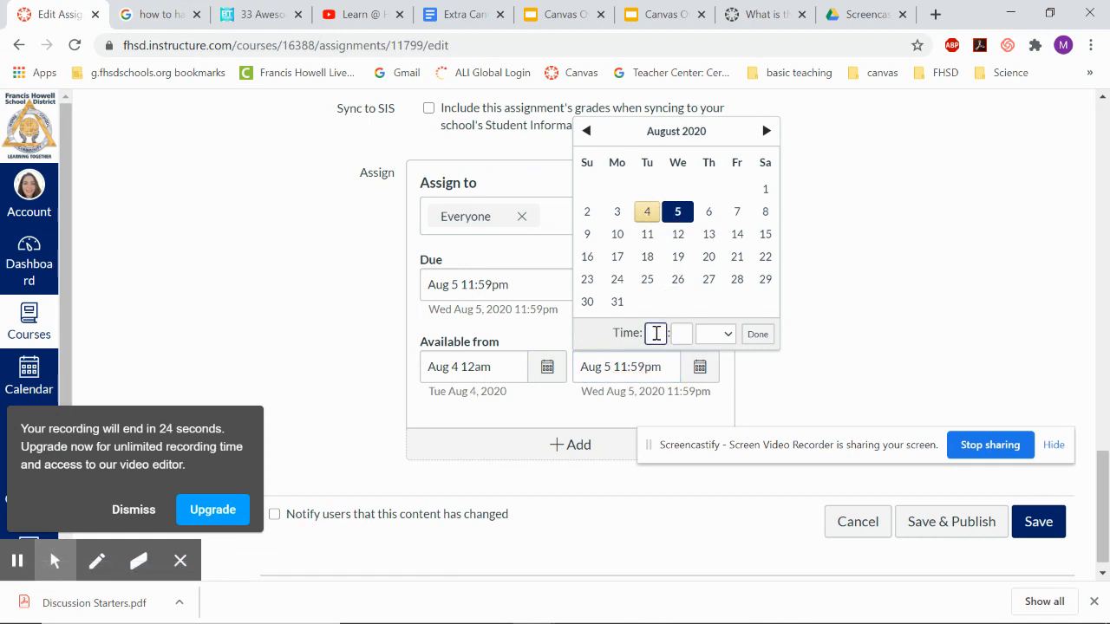
pyautogui.write('5')
pyautogui.click(680, 335)
pyautogui.write('00')
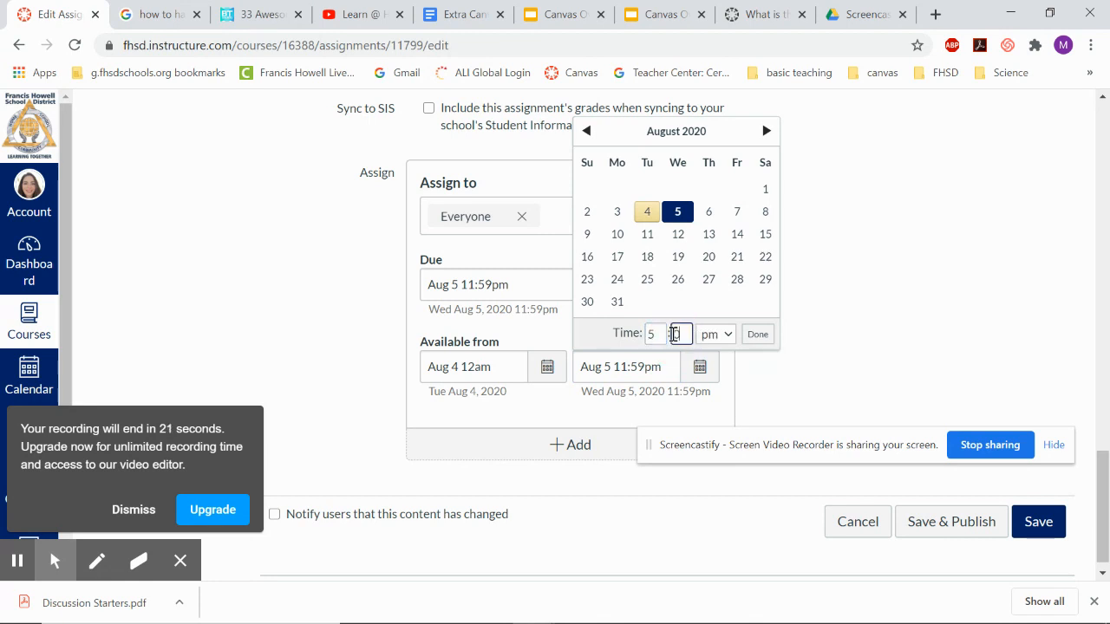
pyautogui.click(754, 337)
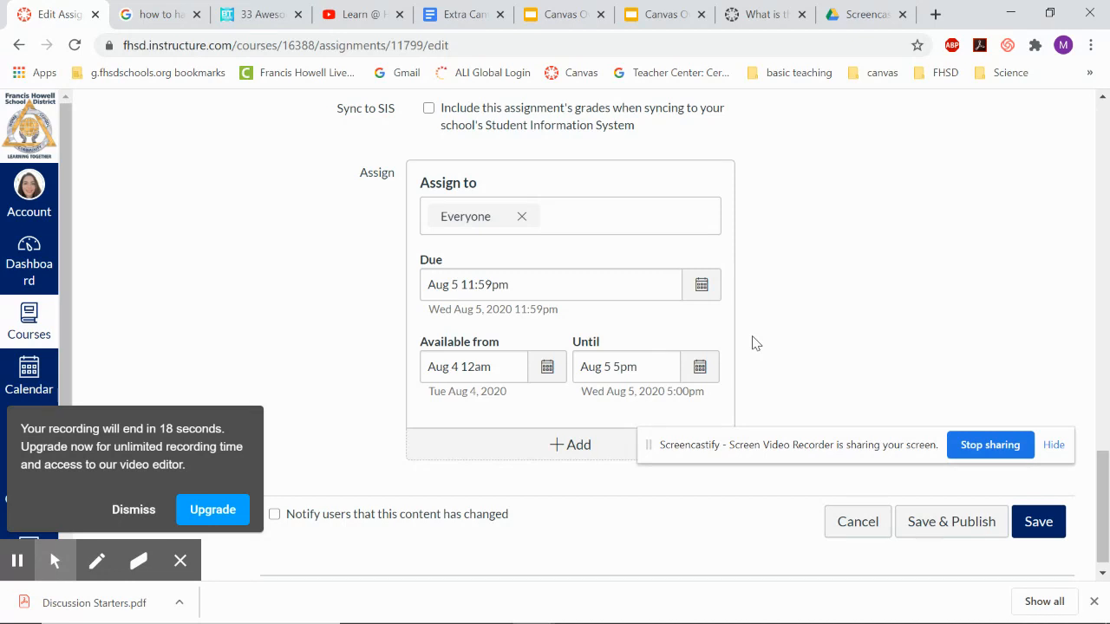
# Add a second Assign to entry for a separate set of dates.
pyautogui.scroll(-1, 754, 343)
pyautogui.moveTo(848, 449); pyautogui.dragTo(508, 528)
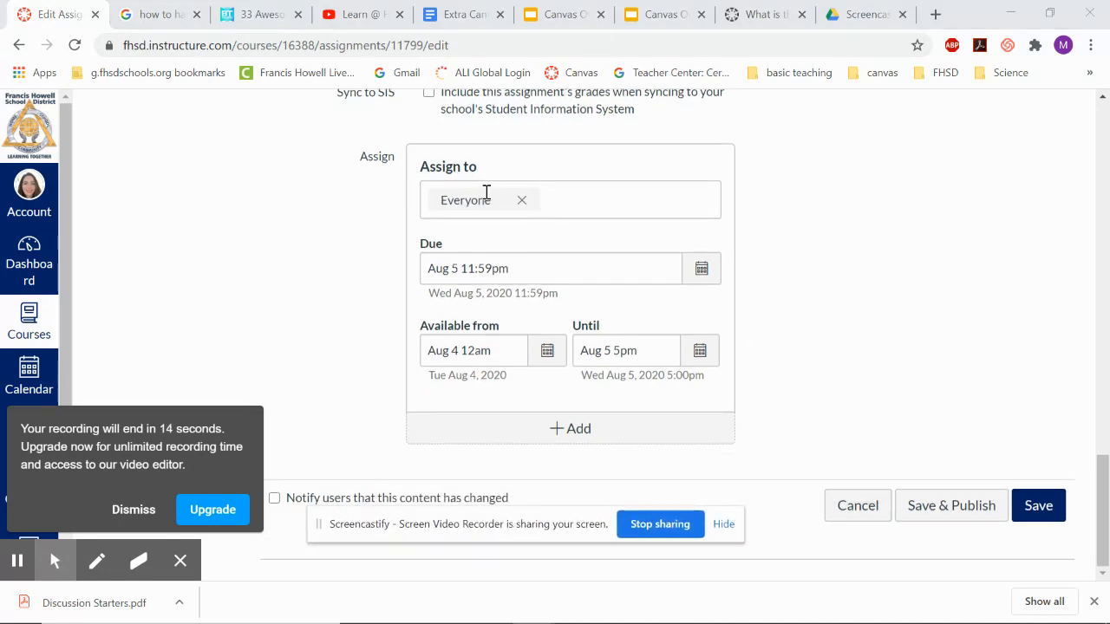
pyautogui.click(572, 434)
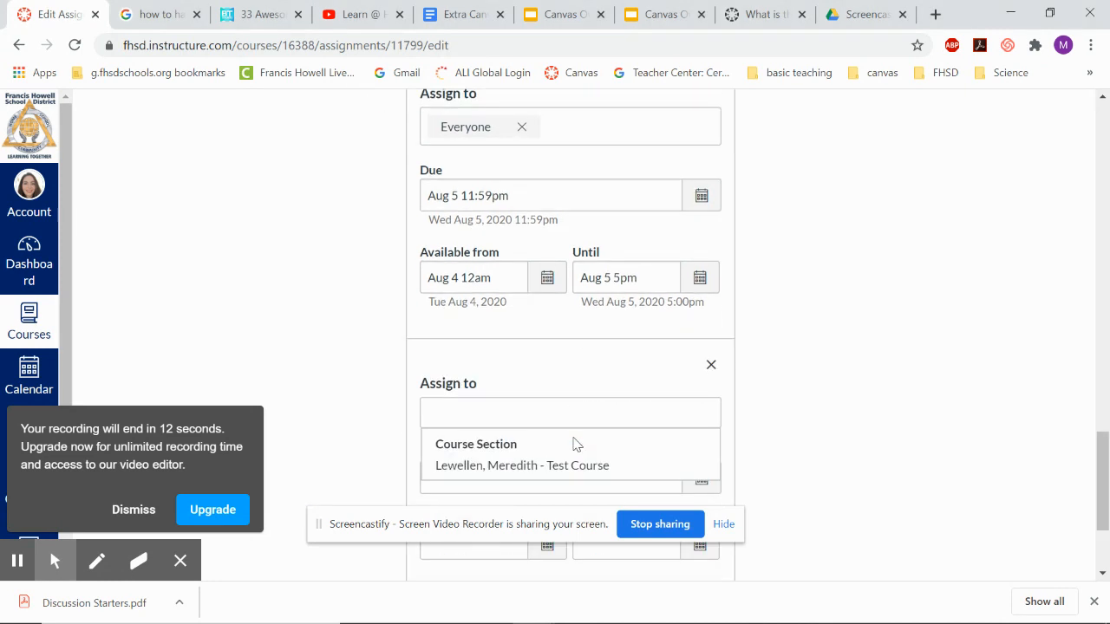
pyautogui.scroll(-2, 572, 444)
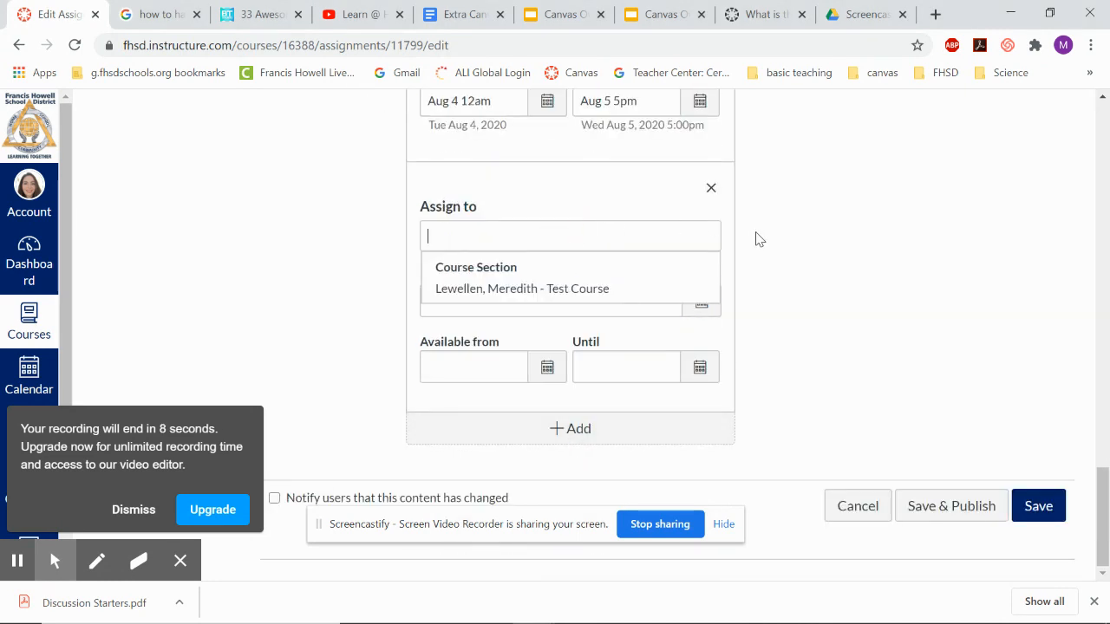
pyautogui.click(555, 520)
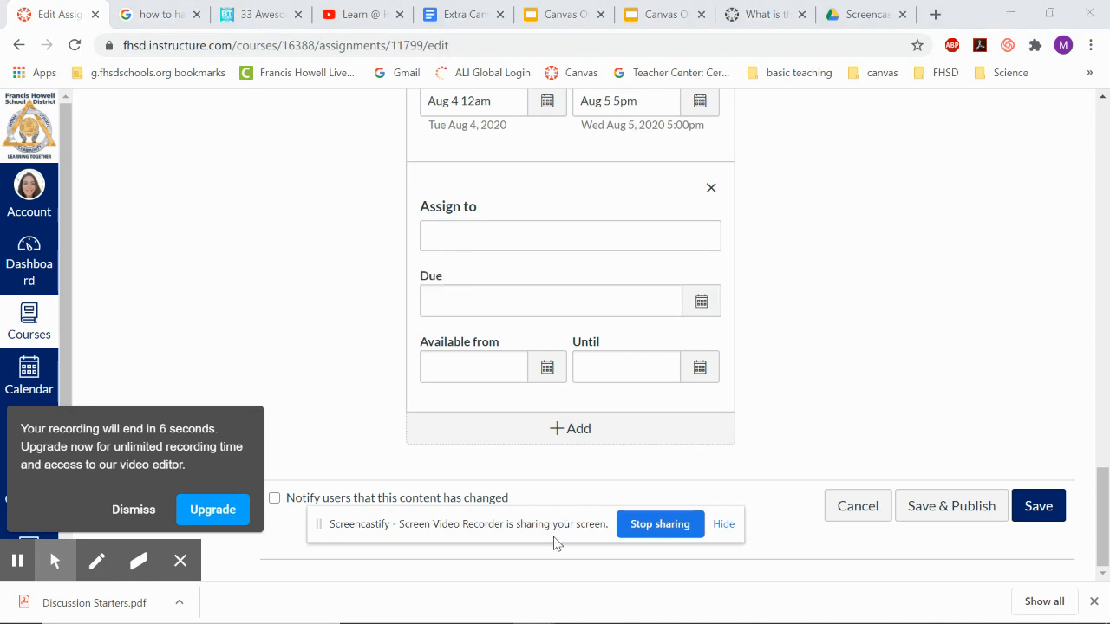
pyautogui.moveTo(556, 542); pyautogui.dragTo(744, 299)
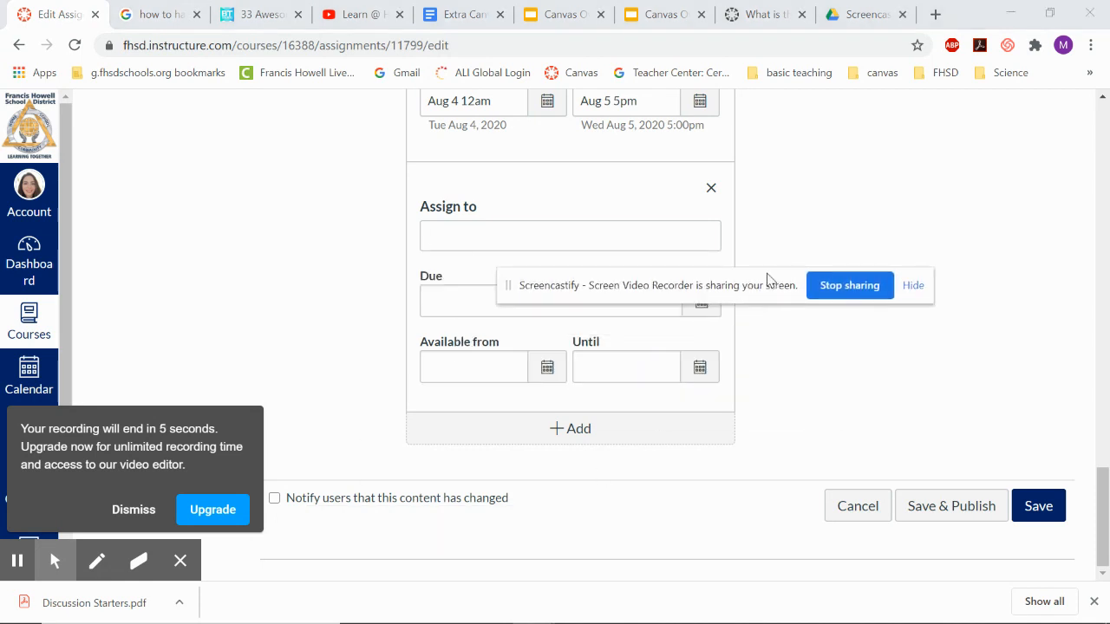
pyautogui.click(139, 513)
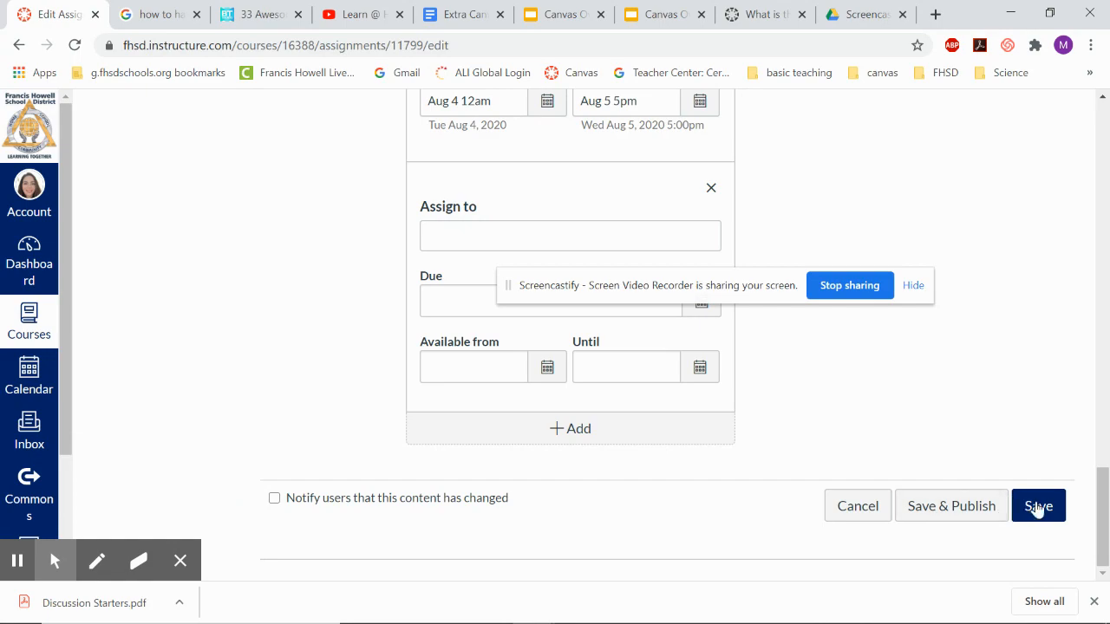